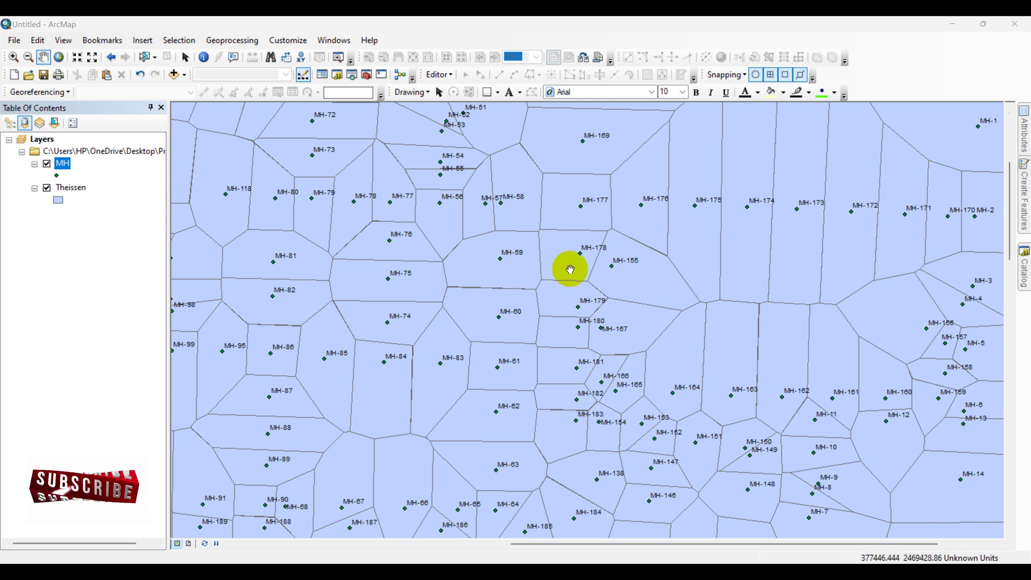
Start a new blank map without saving the current one.
click(14, 75)
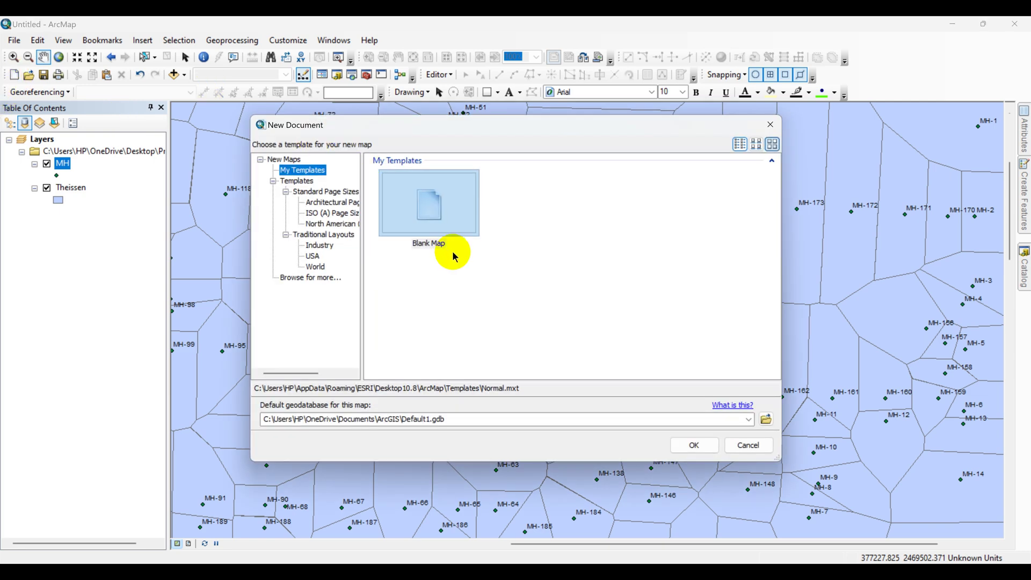
click(695, 446)
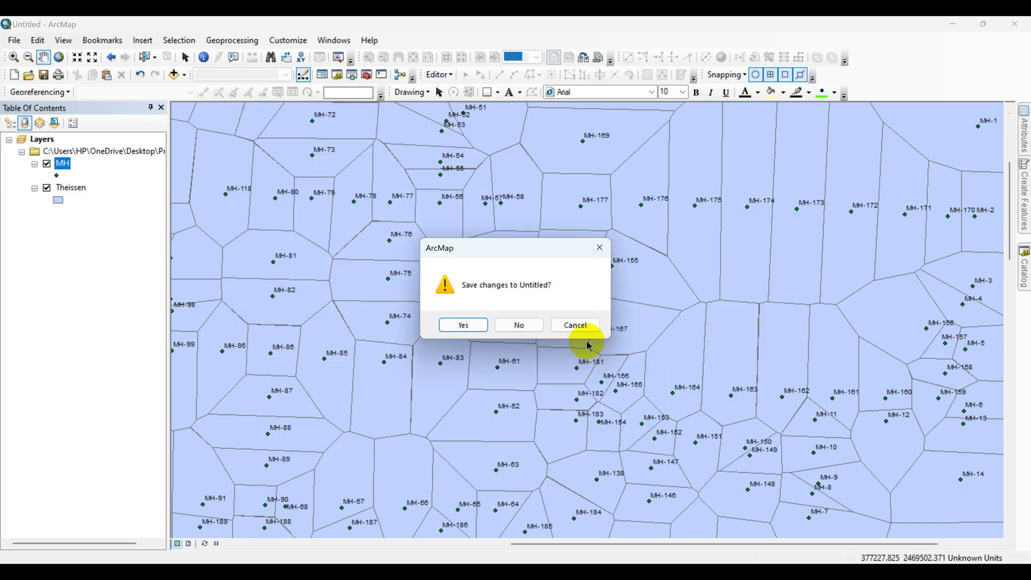
click(527, 325)
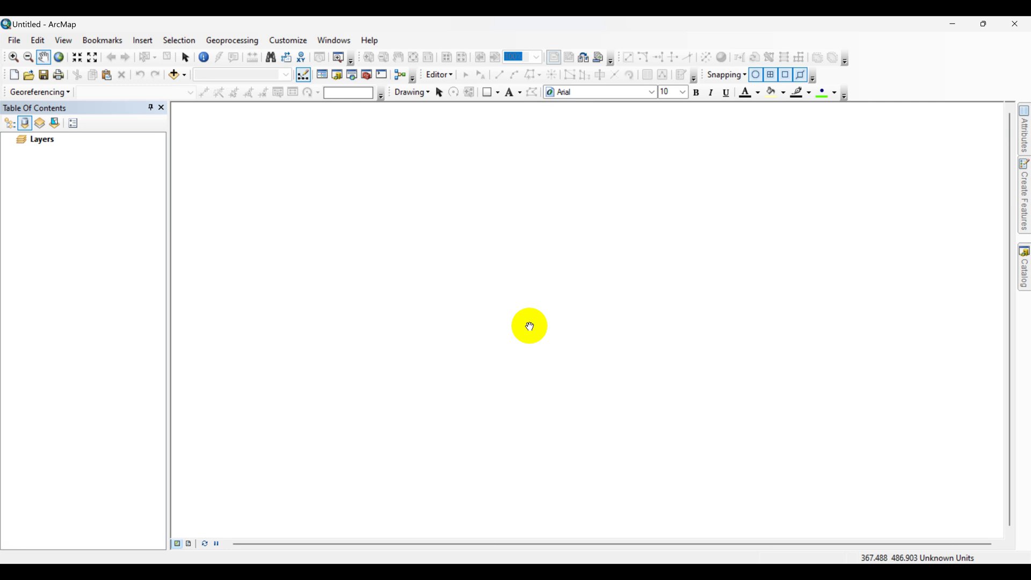
Open Add Data and browse to the Desktop folder.
click(183, 76)
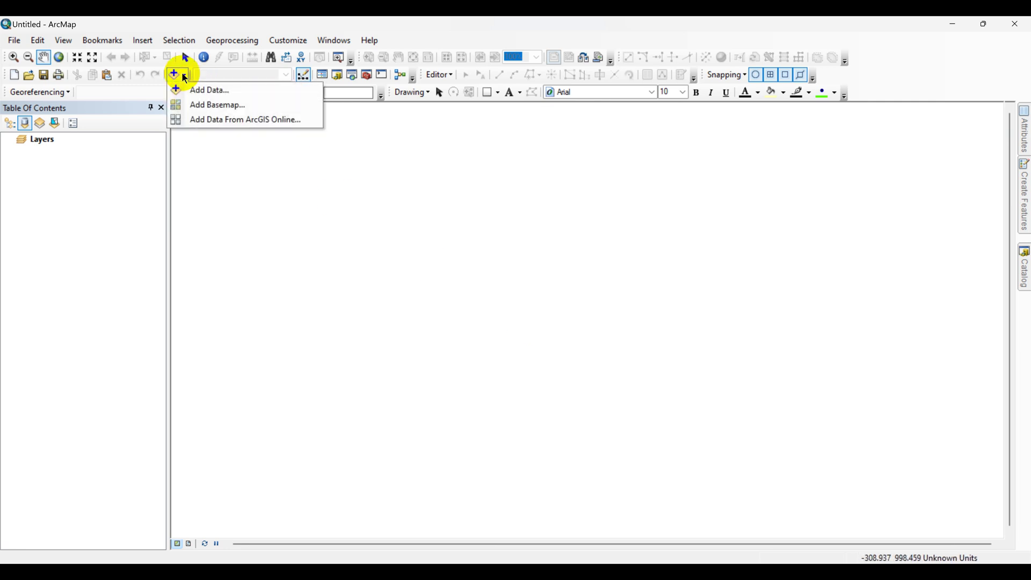
click(210, 91)
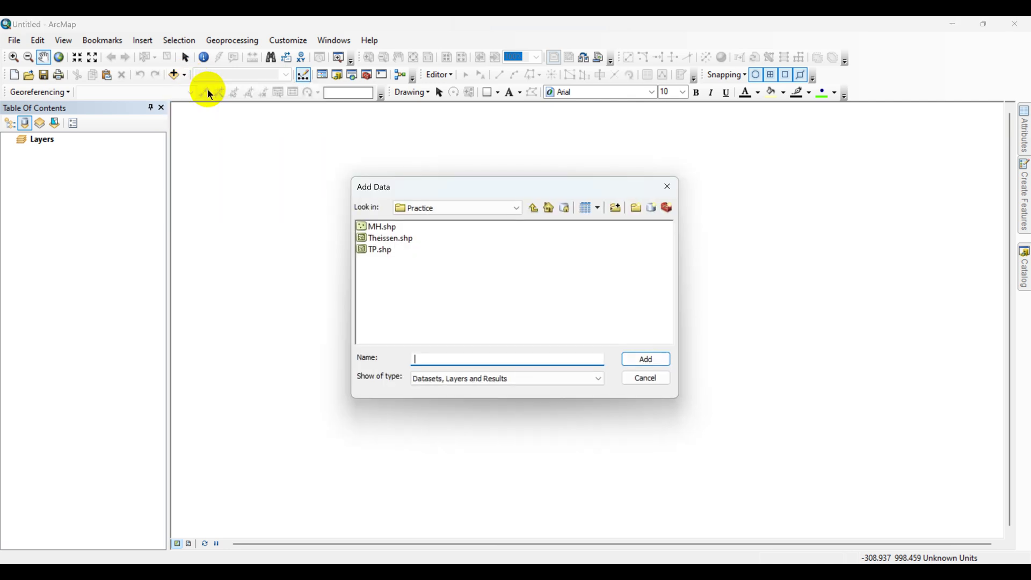
drag(516, 197, 509, 170)
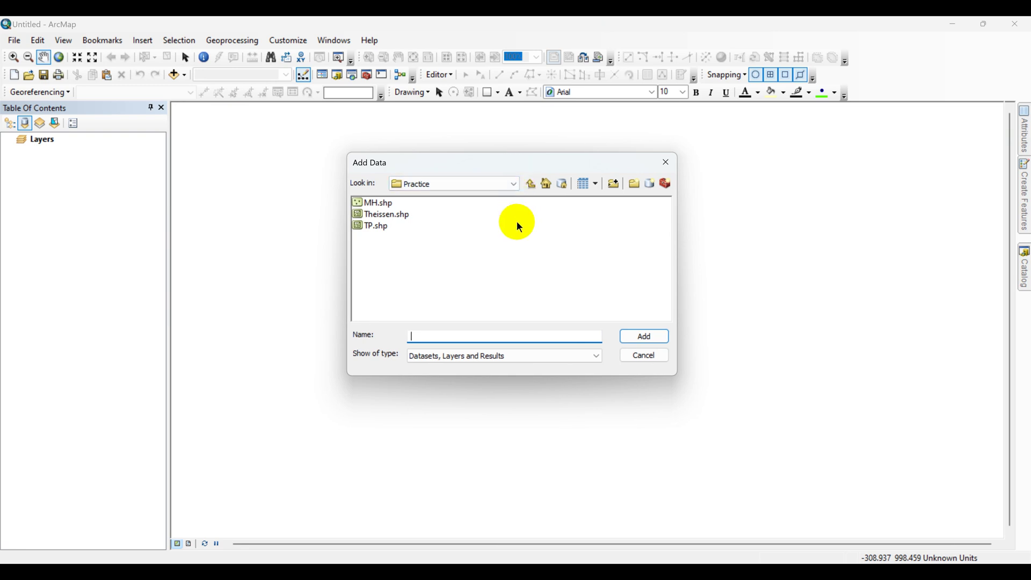
click(454, 184)
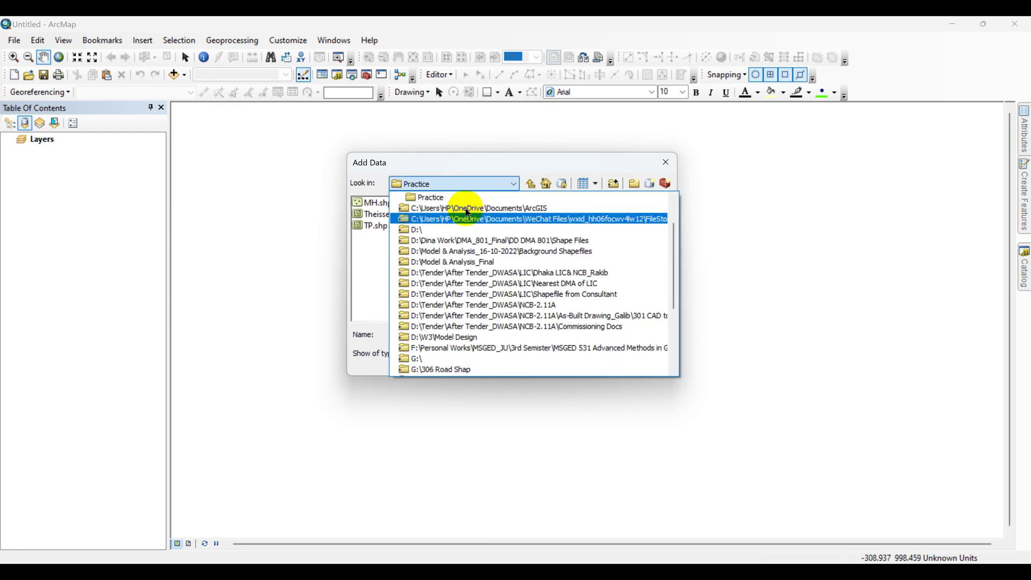
click(490, 230)
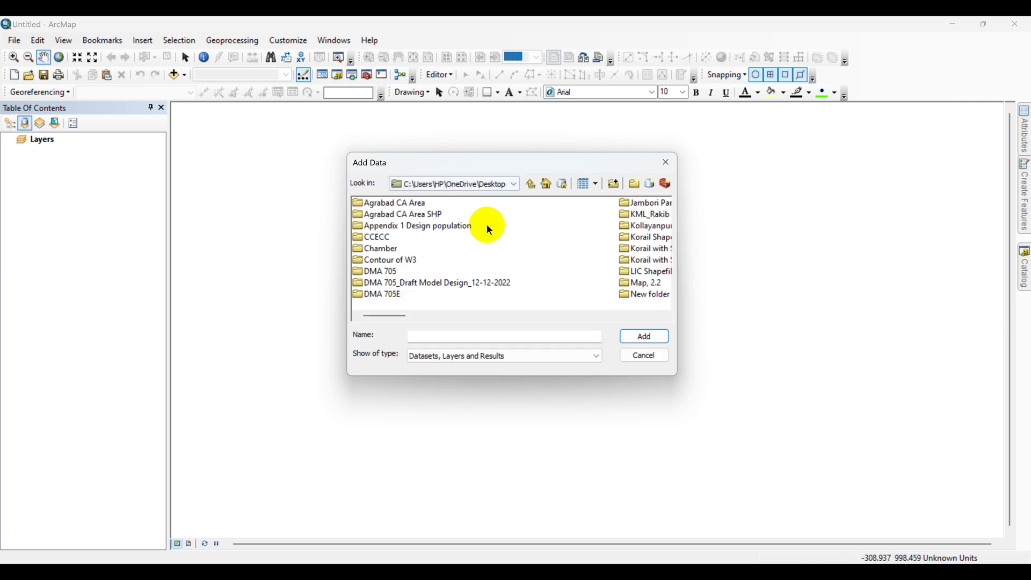
click(382, 239)
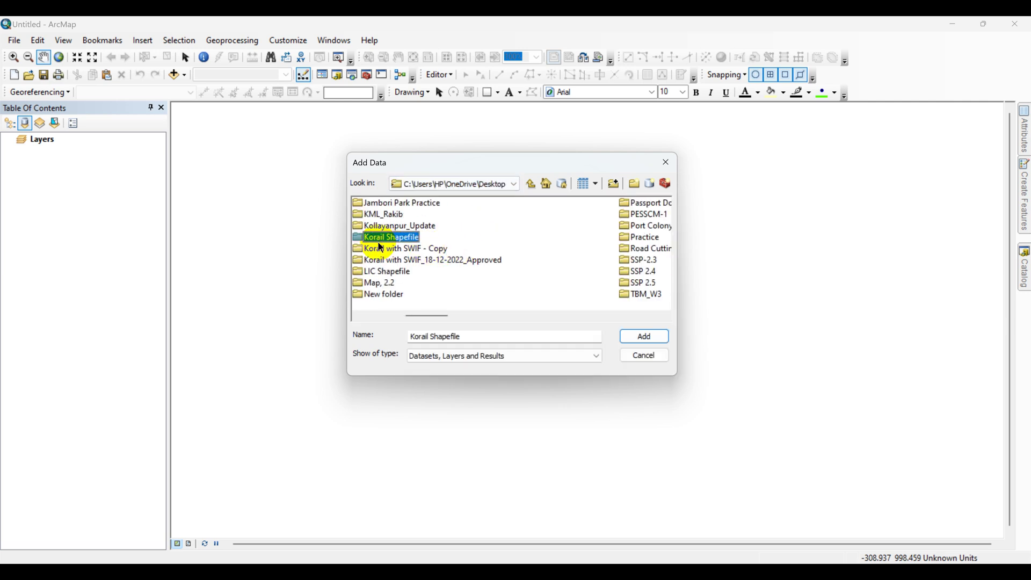
Add MH.shp from the Theissen Polygon folder, dismissing the missing spatial reference warning.
key(Page_Down)
scroll(396, 265, down, 5)
scroll(400, 278, up, 2)
scroll(396, 268, down, 1)
click(388, 216)
double_click(388, 216)
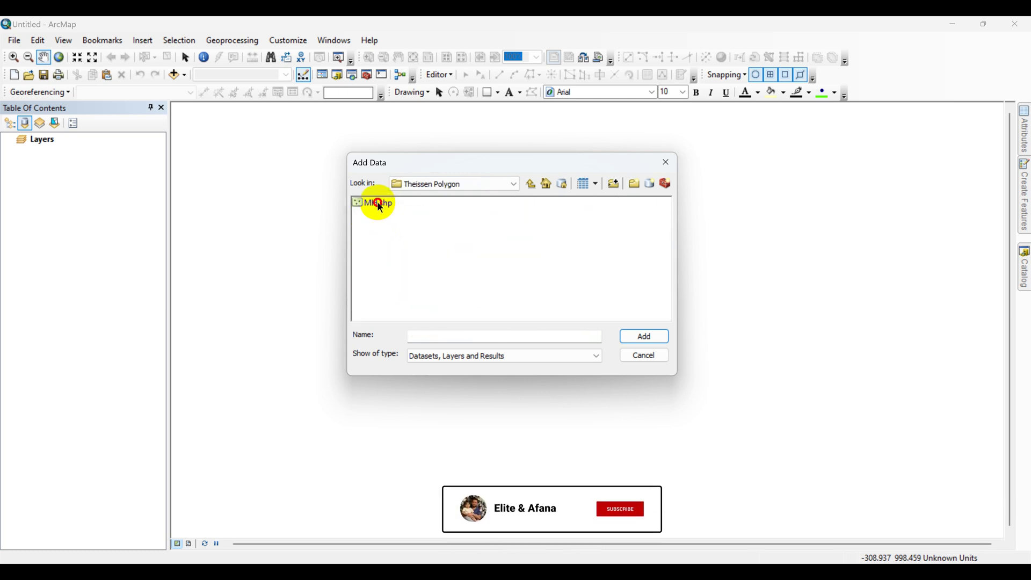
click(383, 206)
click(652, 340)
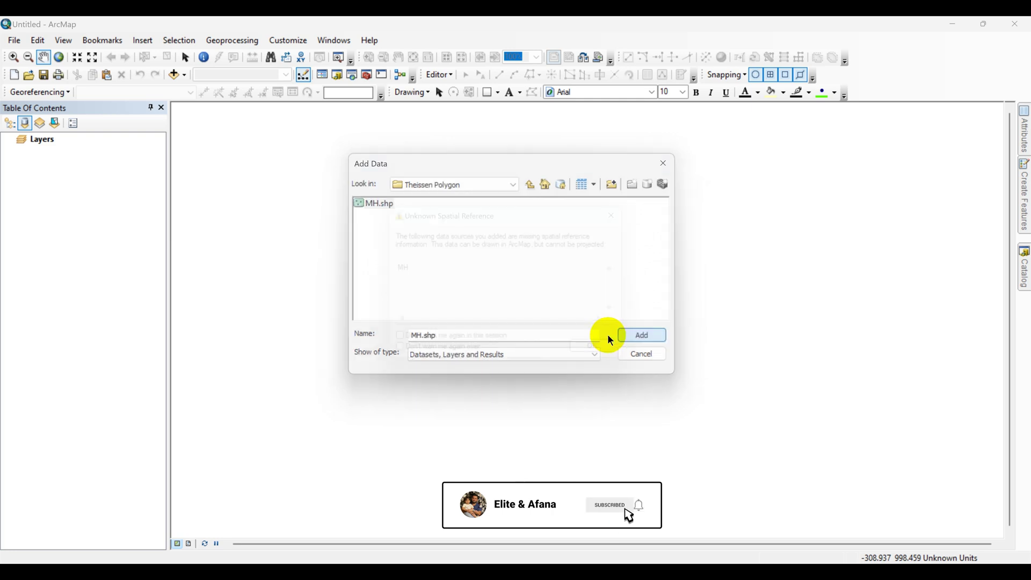
click(622, 362)
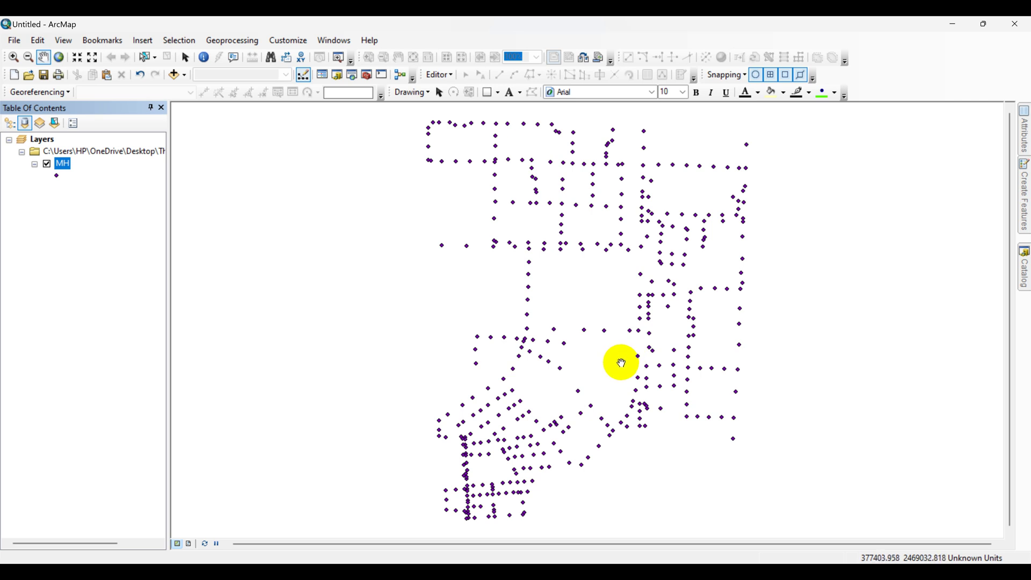
In the Catalog, expand Analysis Tools > Proximity to reveal Create Thiessen Polygons.
click(1026, 280)
scroll(975, 279, up, 4)
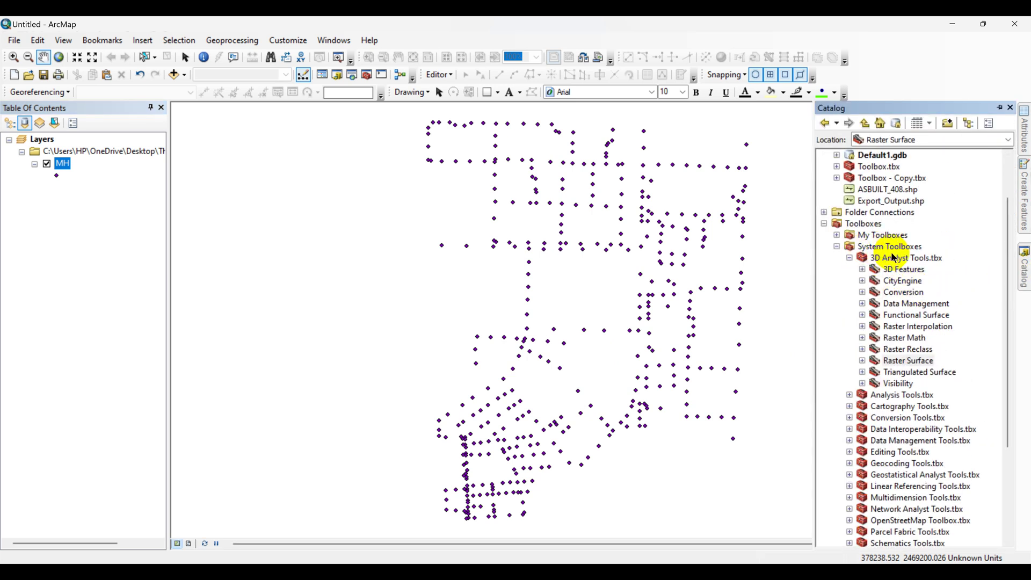
scroll(883, 285, down, 1)
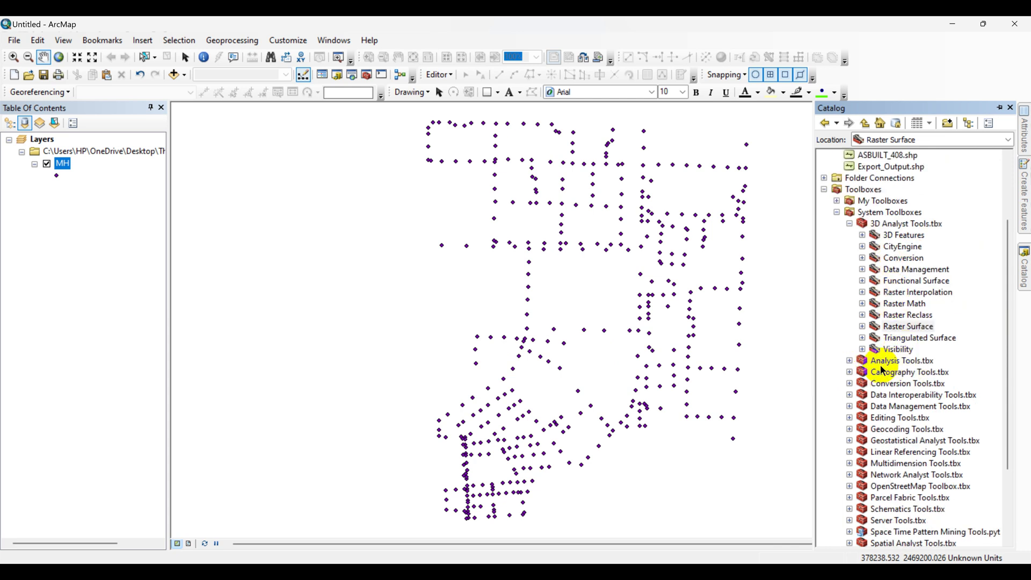
click(850, 361)
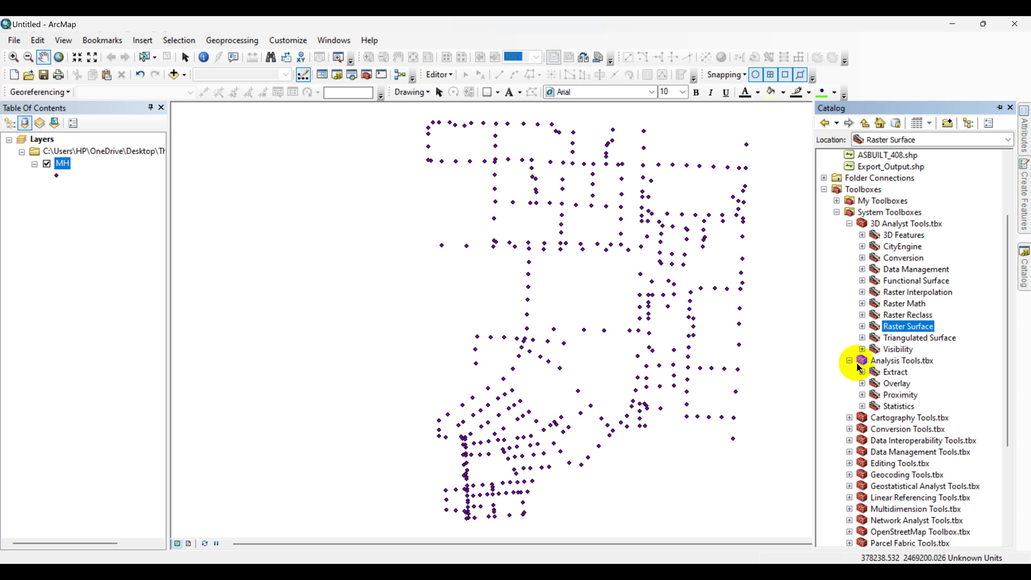
scroll(862, 370, down, 1)
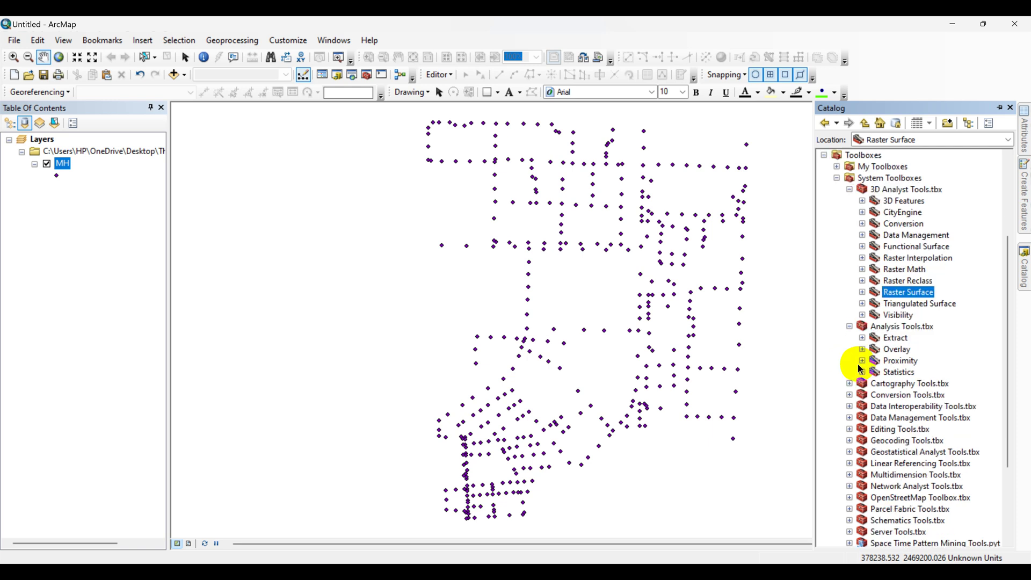
click(863, 361)
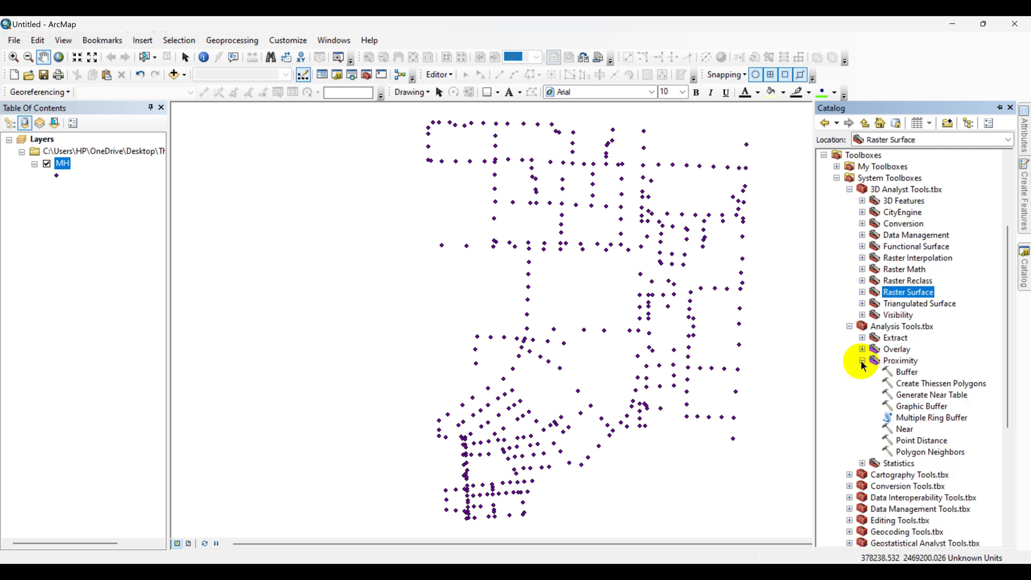
scroll(873, 366, down, 1)
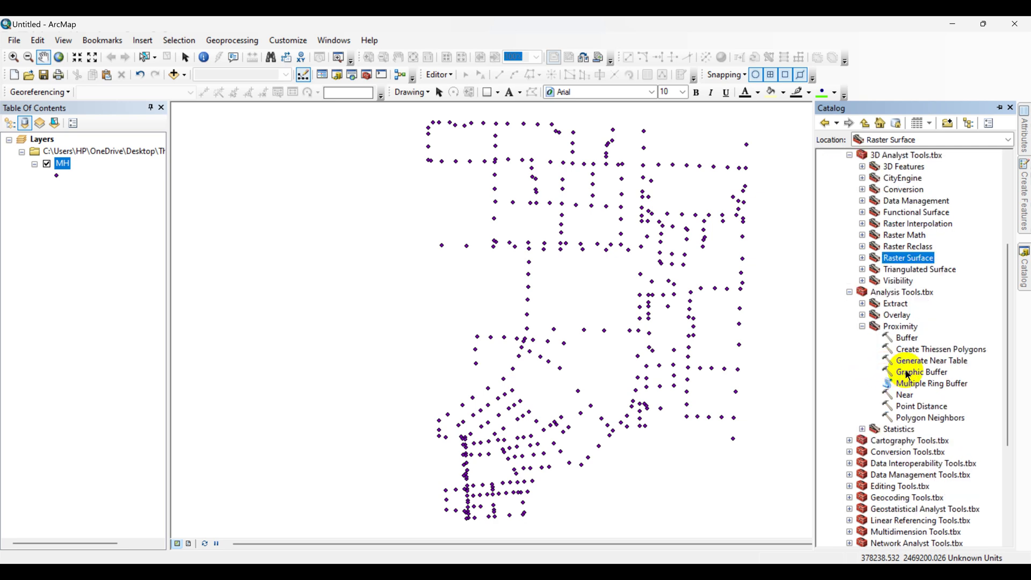
Open Create Thiessen Polygons and set MH as the input point features.
click(949, 353)
double_click(949, 354)
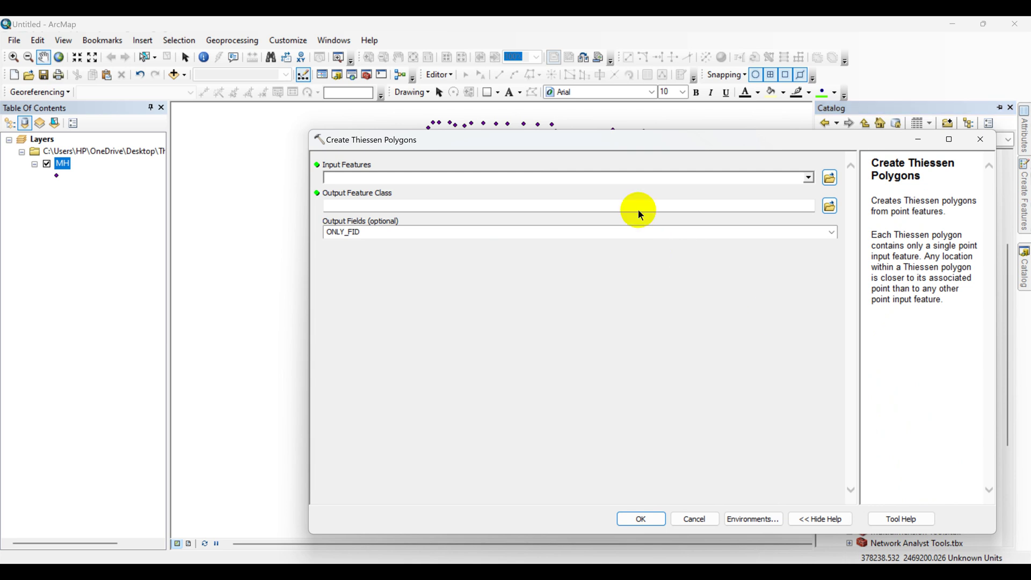
mouse_move(593, 146)
mouse_down()
mouse_move(490, 138)
mouse_move(521, 126)
mouse_up()
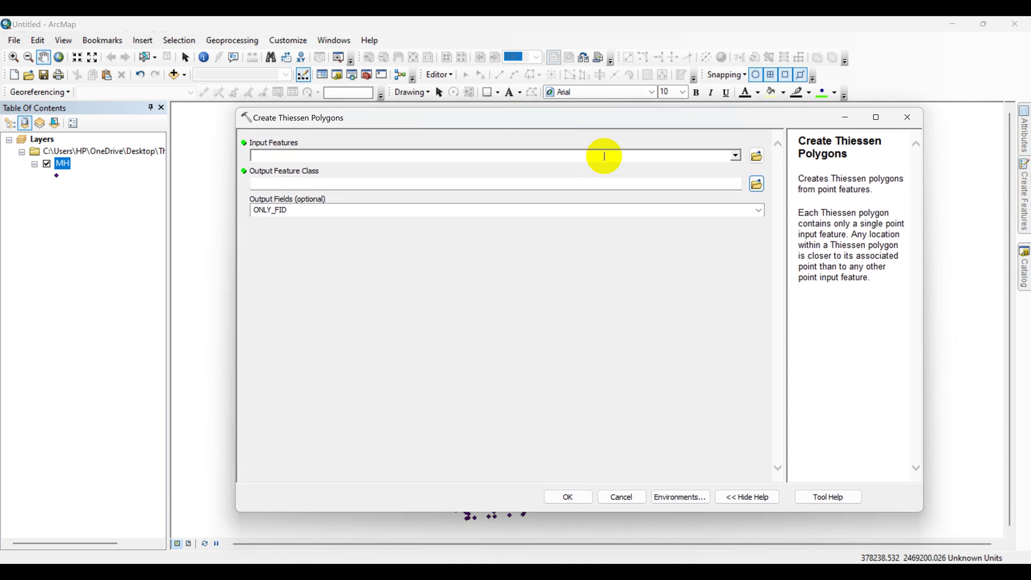
click(736, 156)
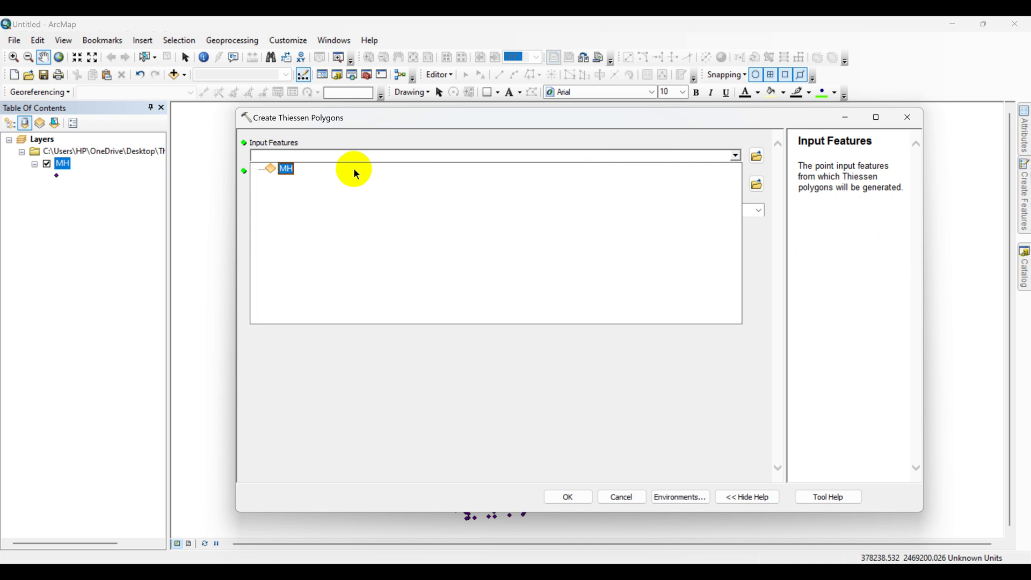
click(290, 170)
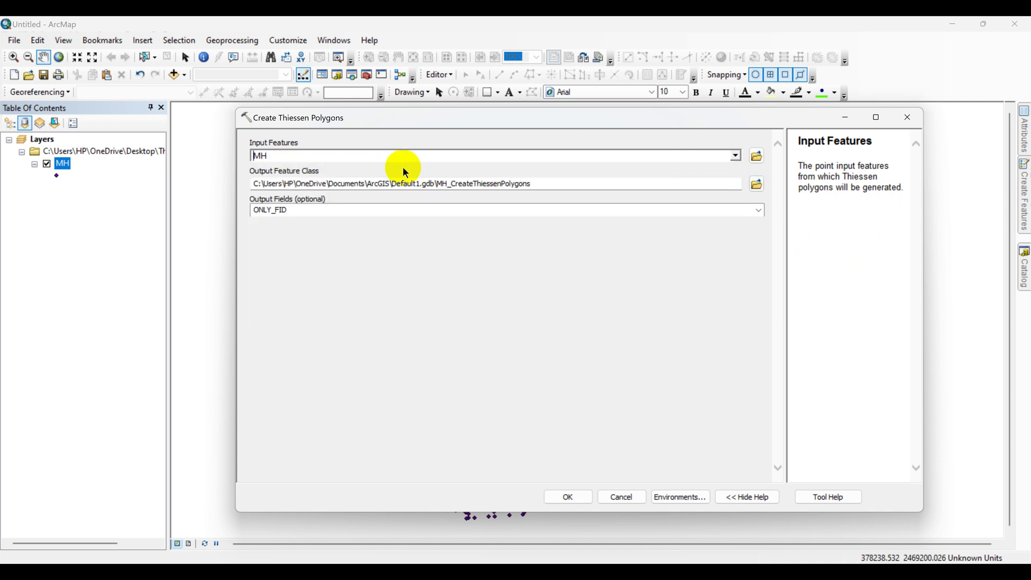
Browse the output feature class location to Desktop\Theissen Polygon.
click(757, 185)
click(544, 228)
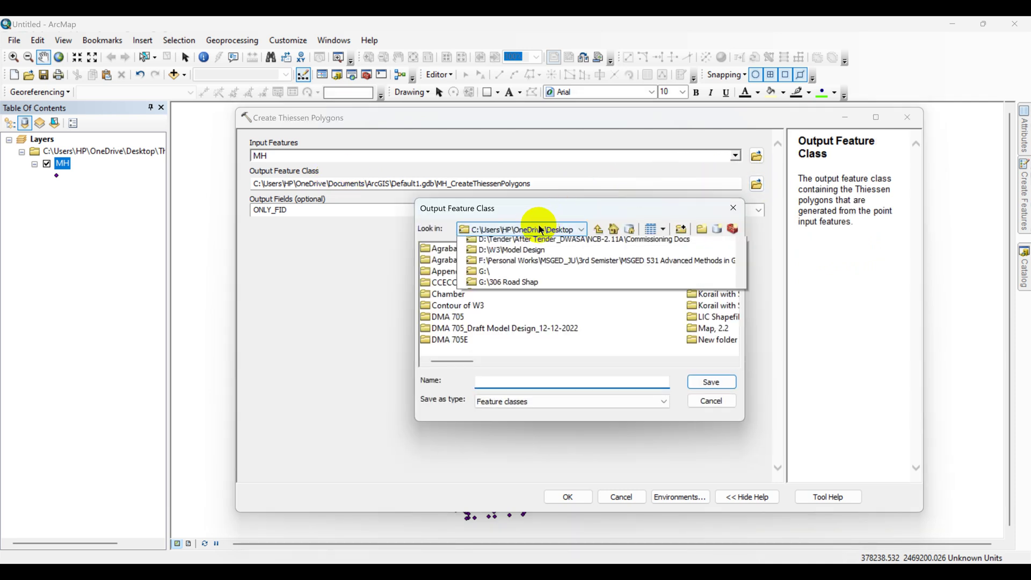
click(567, 276)
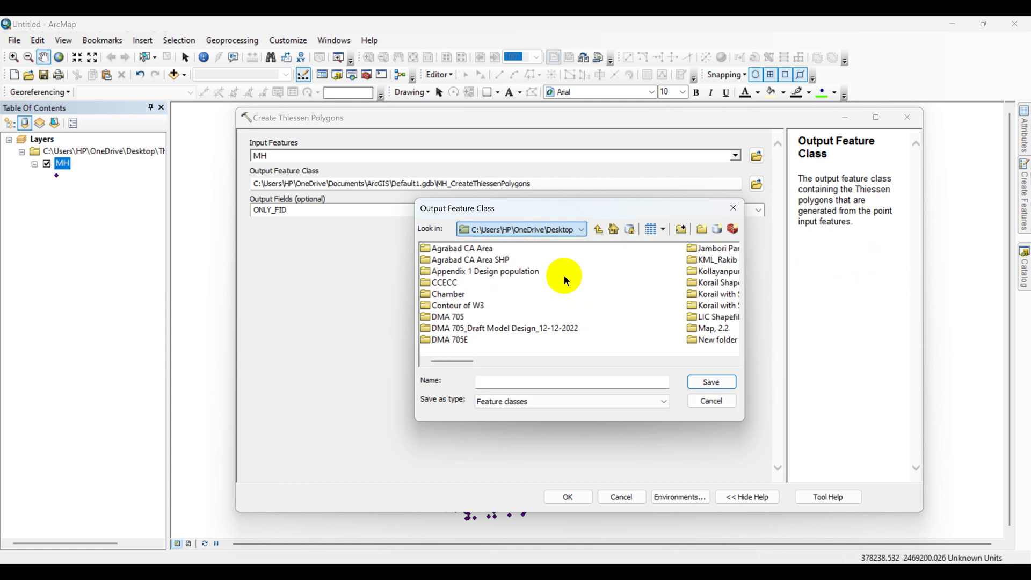
scroll(465, 295, down, 3)
click(466, 295)
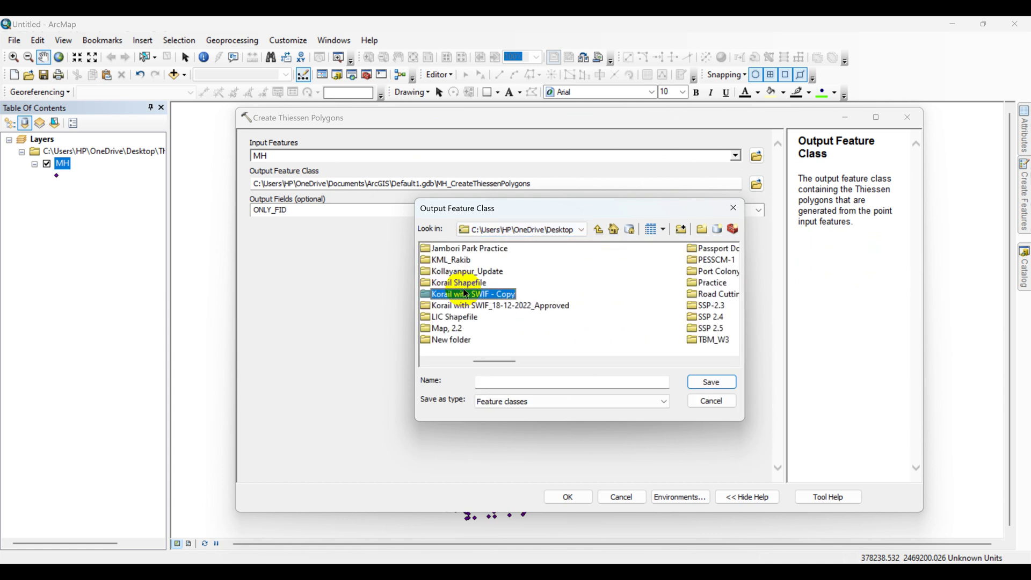
scroll(466, 295, down, 2)
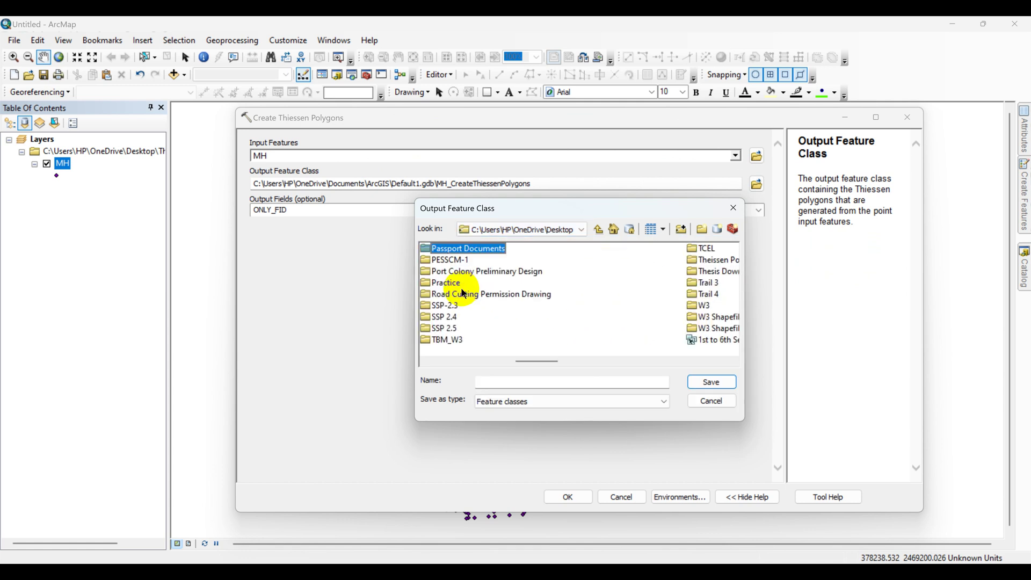
scroll(469, 285, down, 2)
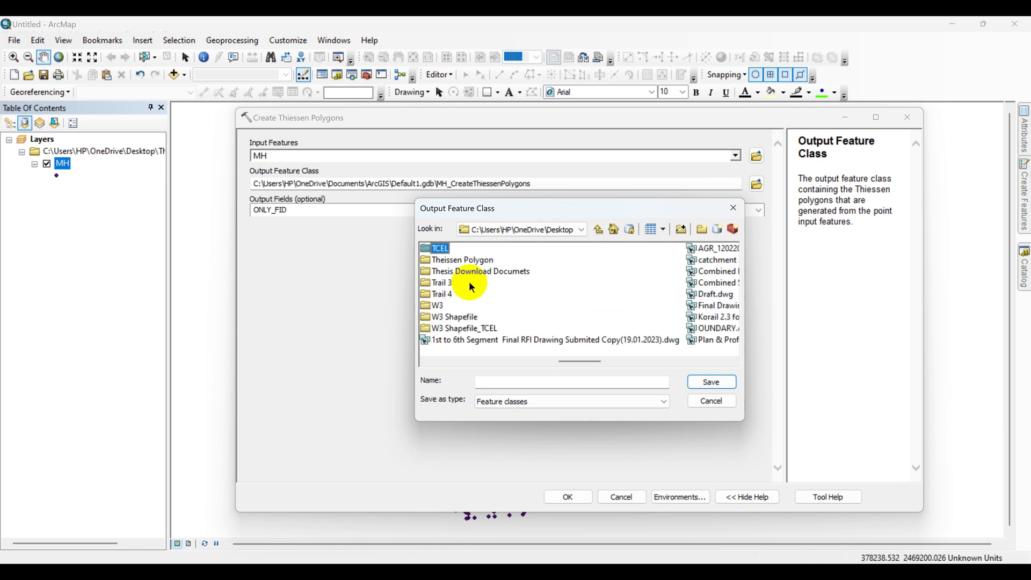
click(469, 260)
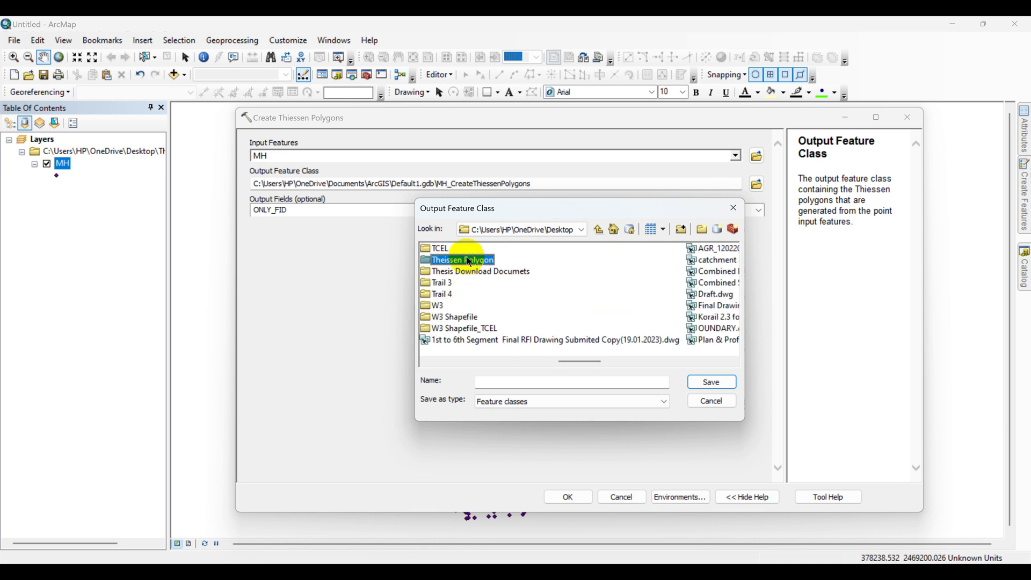
double_click(470, 261)
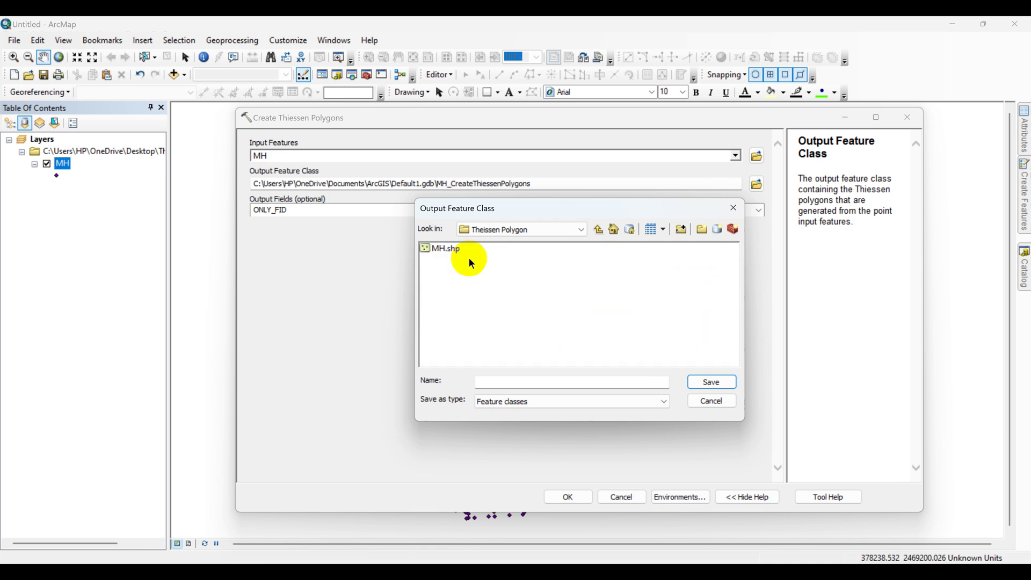
Name the output 'Theissen Polygon' and run the tool.
click(484, 383)
click(484, 383)
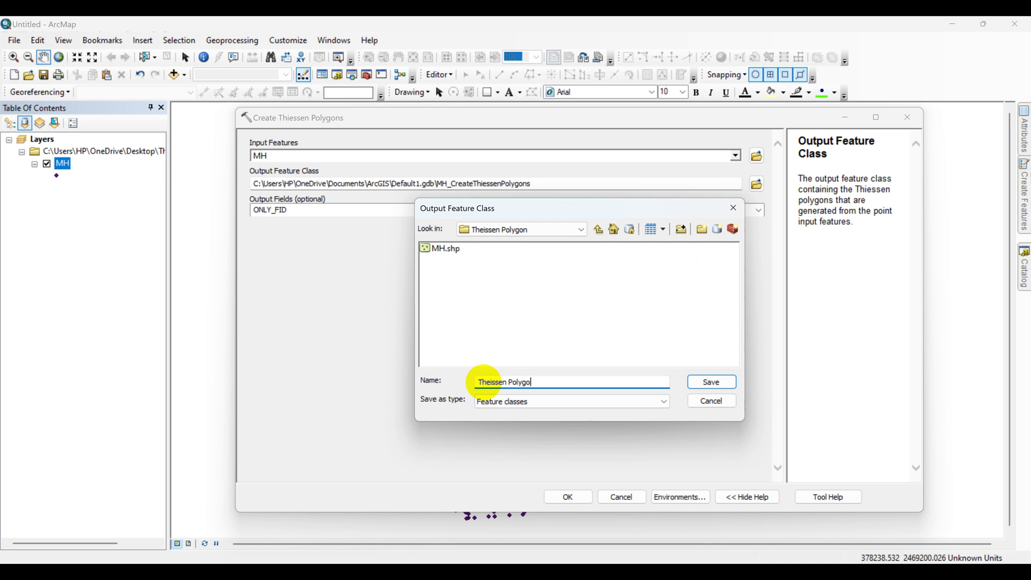
click(696, 383)
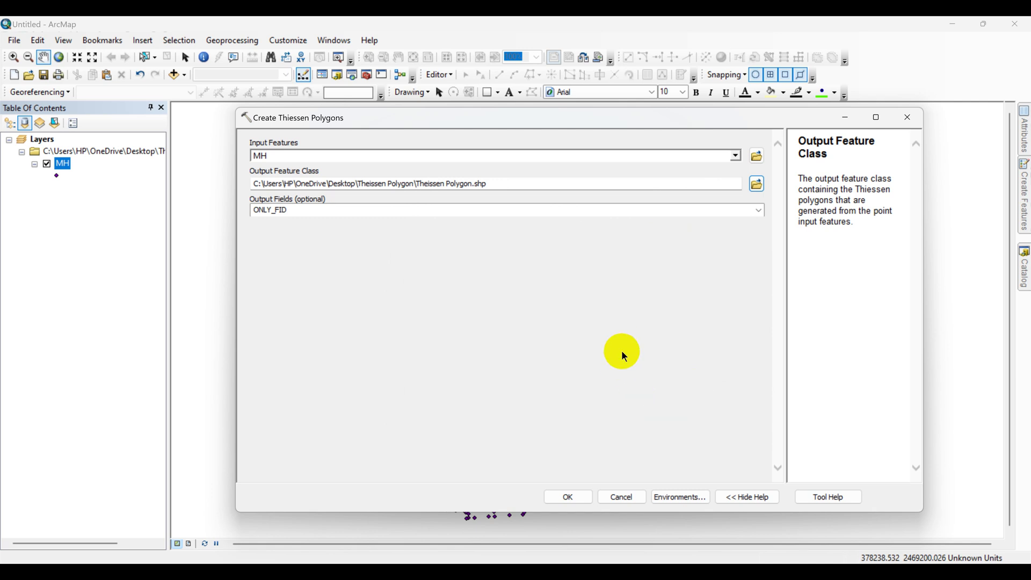
click(565, 496)
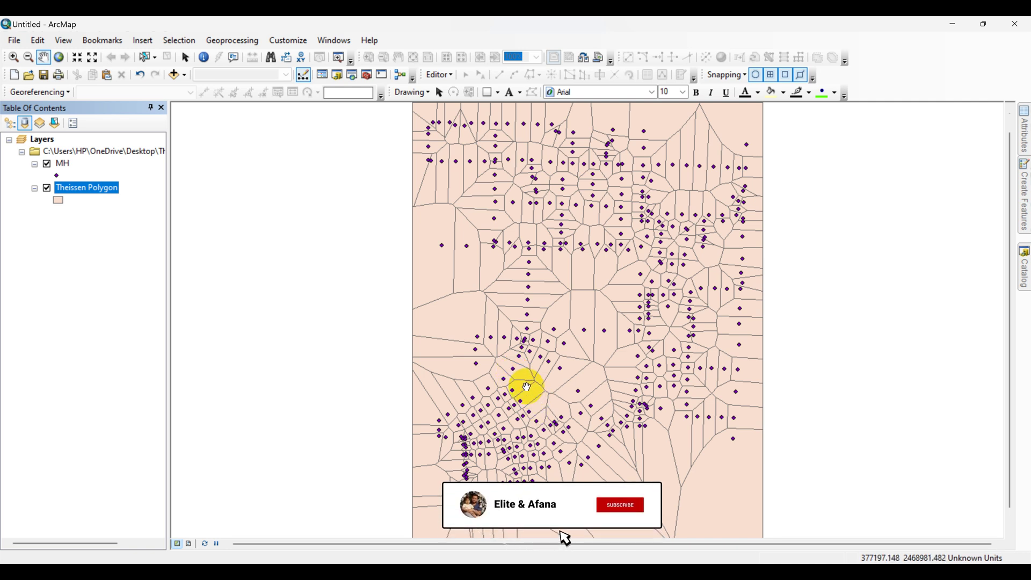
Open the Theissen Polygon layer's attribute table, showing its 414 records.
right_click(97, 191)
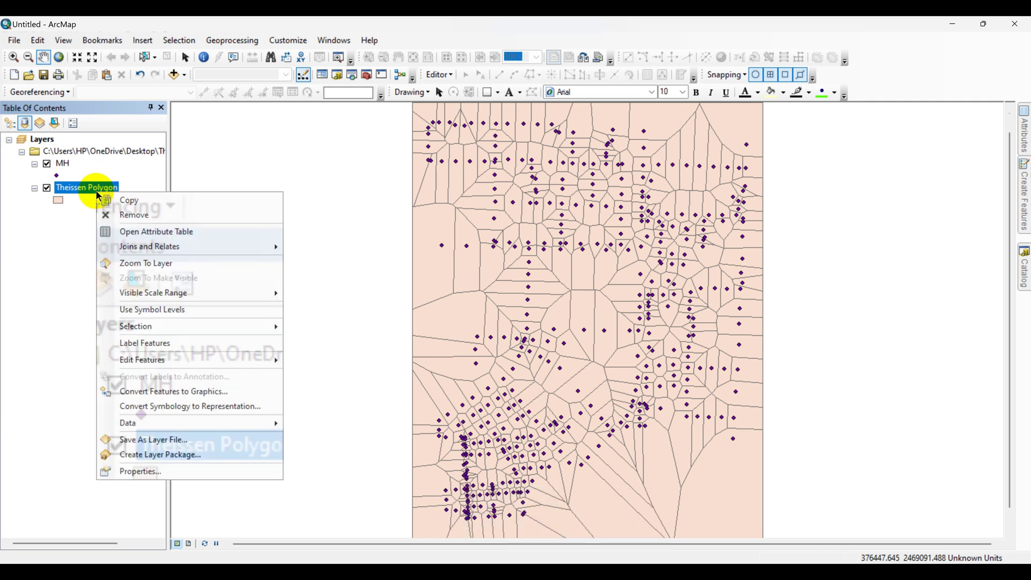
click(173, 234)
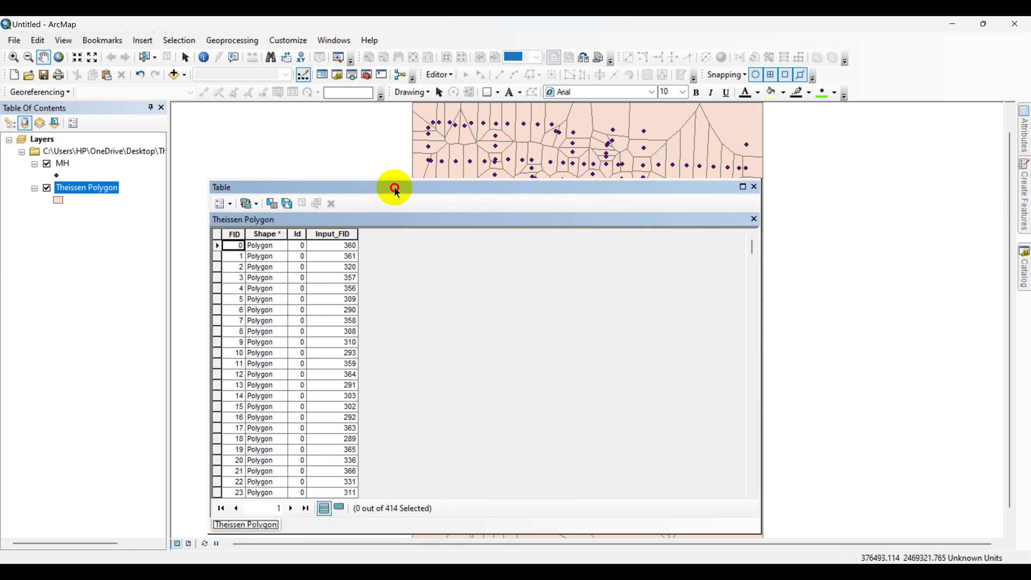
drag(396, 189, 512, 171)
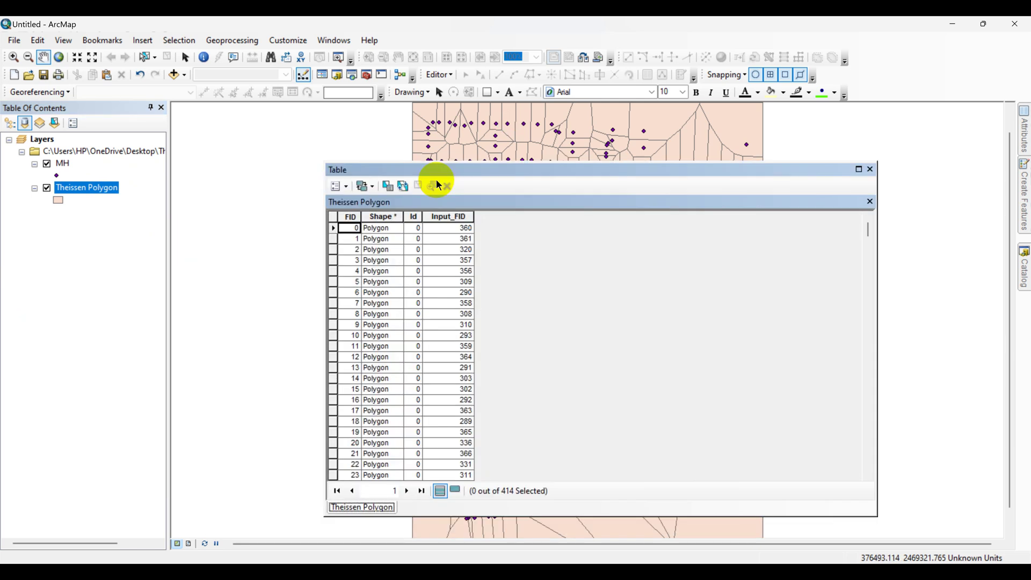
click(348, 187)
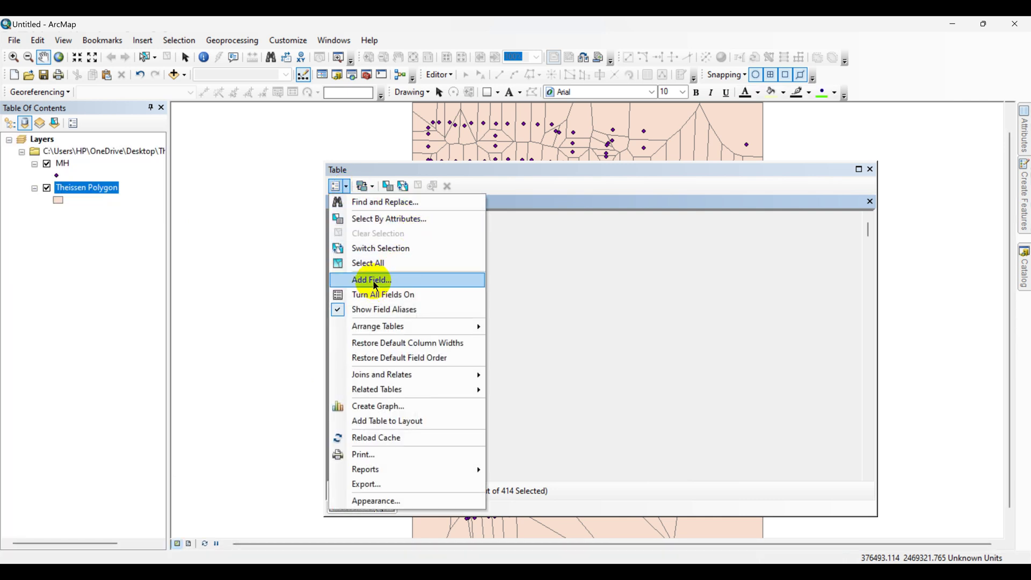
Add a Double field named 'Area' to the Theissen Polygon table.
click(376, 280)
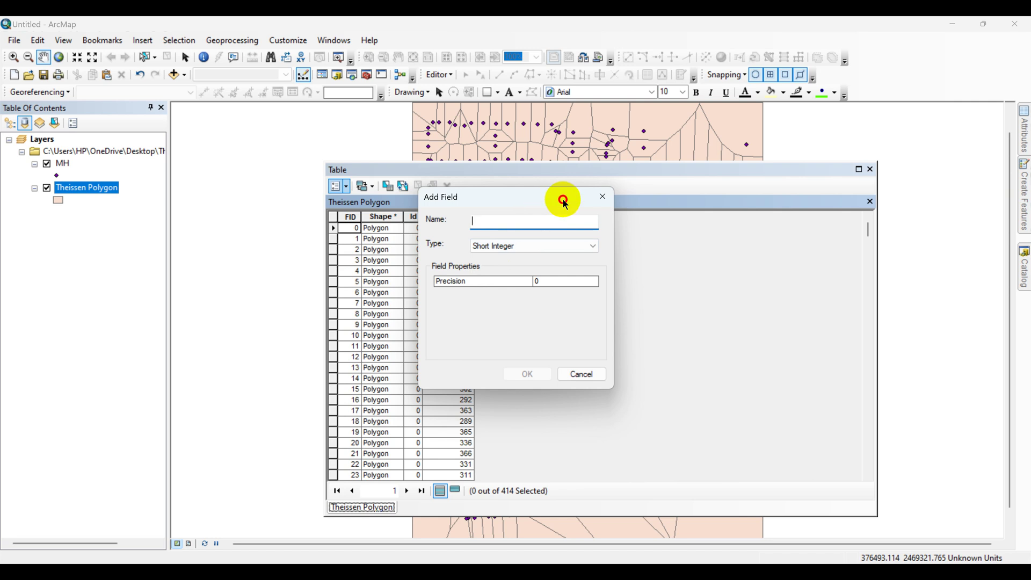
drag(565, 201, 604, 192)
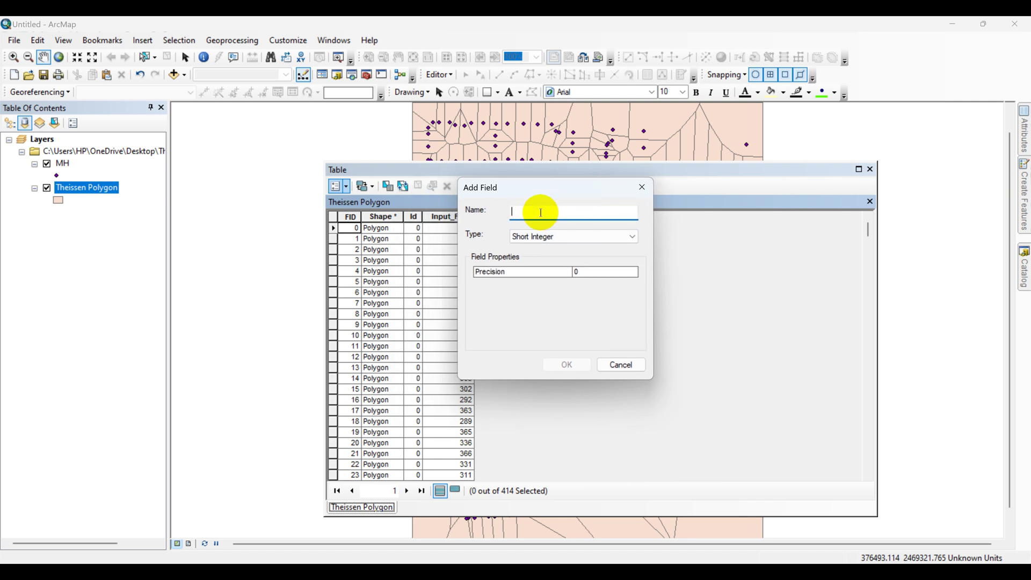
text(Area)
click(536, 237)
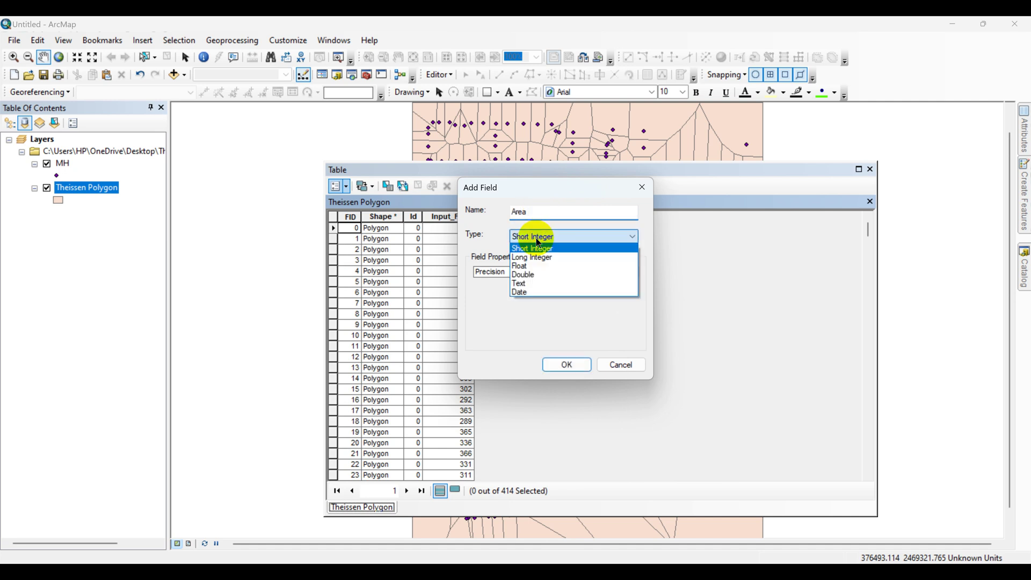
click(528, 273)
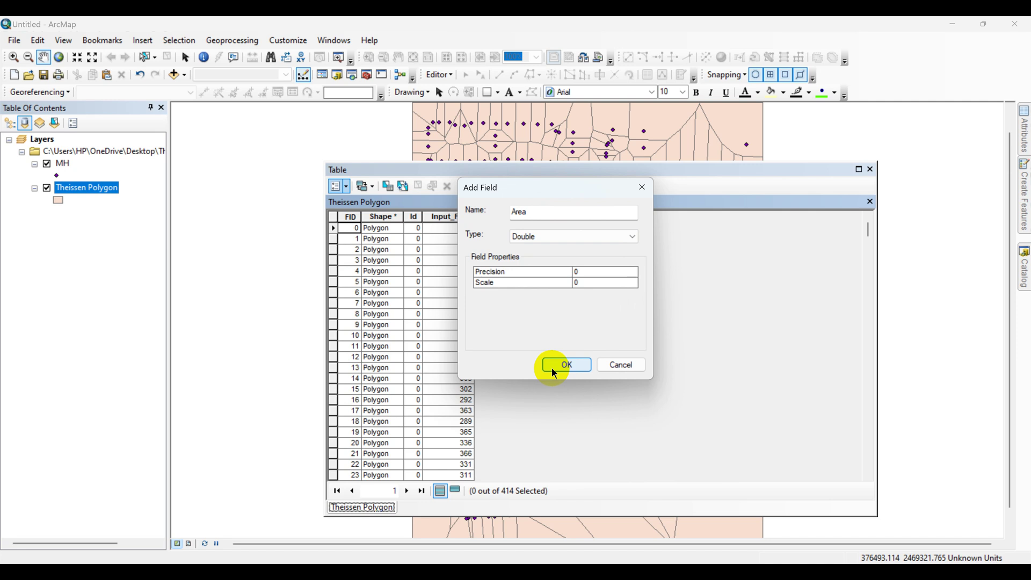
click(567, 367)
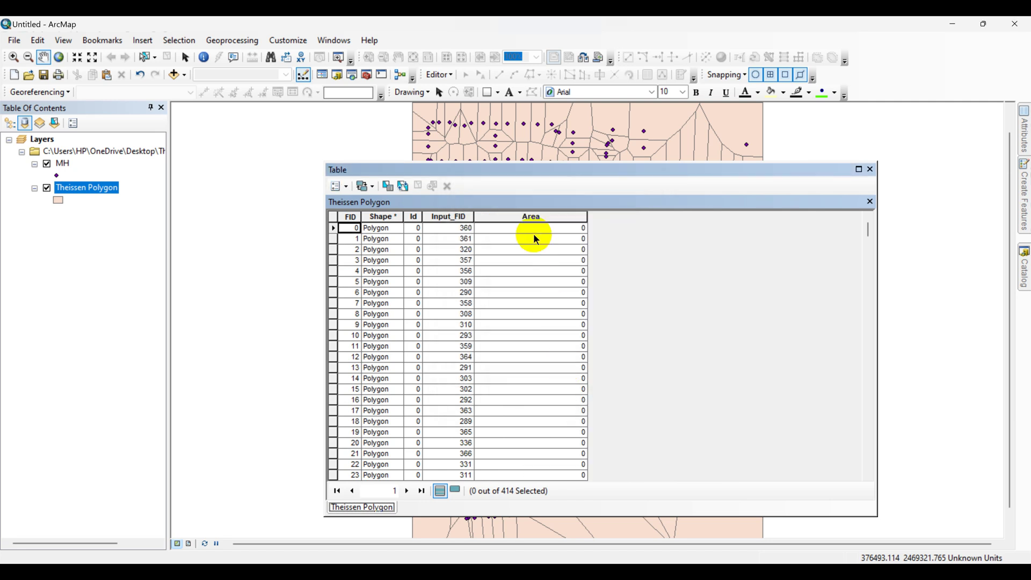
click(533, 217)
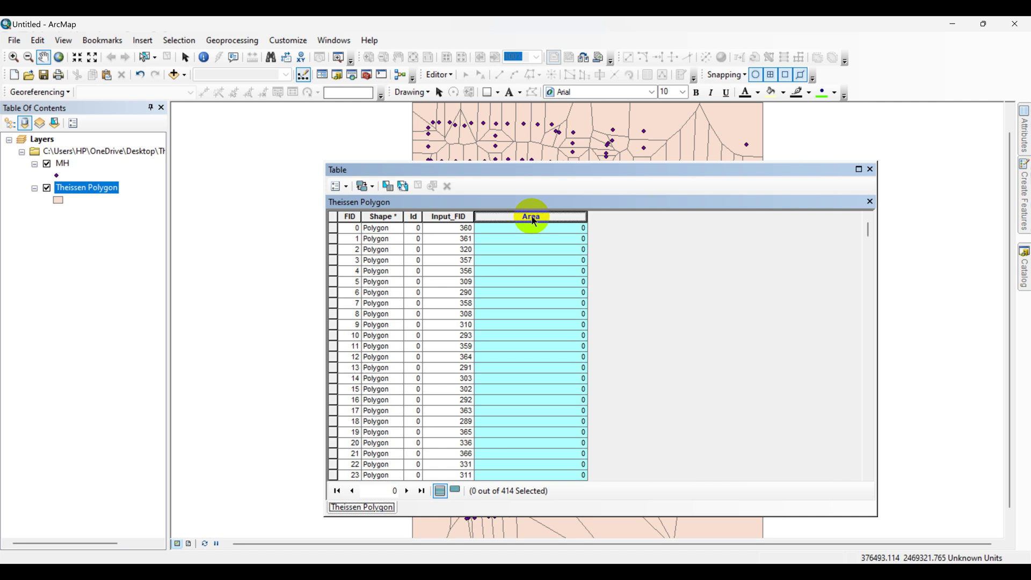
Check Calculate Geometry on Area, find Unknown units, and cancel without calculating.
right_click(535, 222)
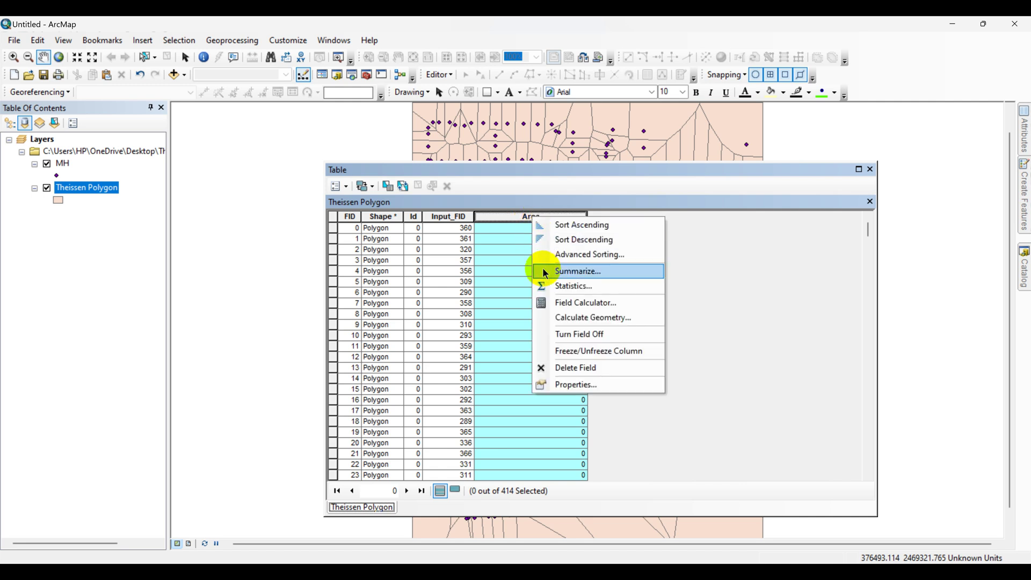
click(594, 317)
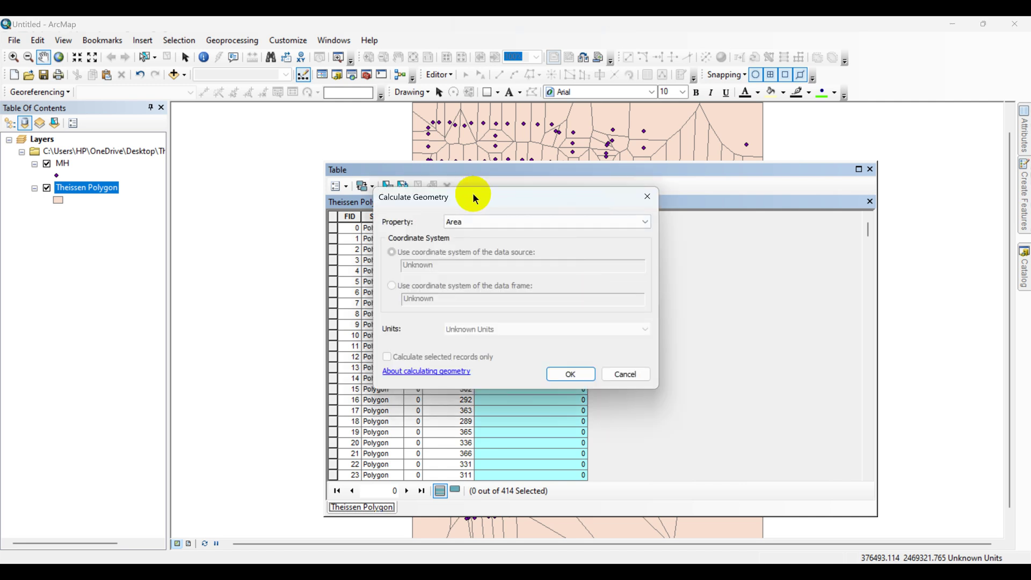
drag(475, 198, 546, 193)
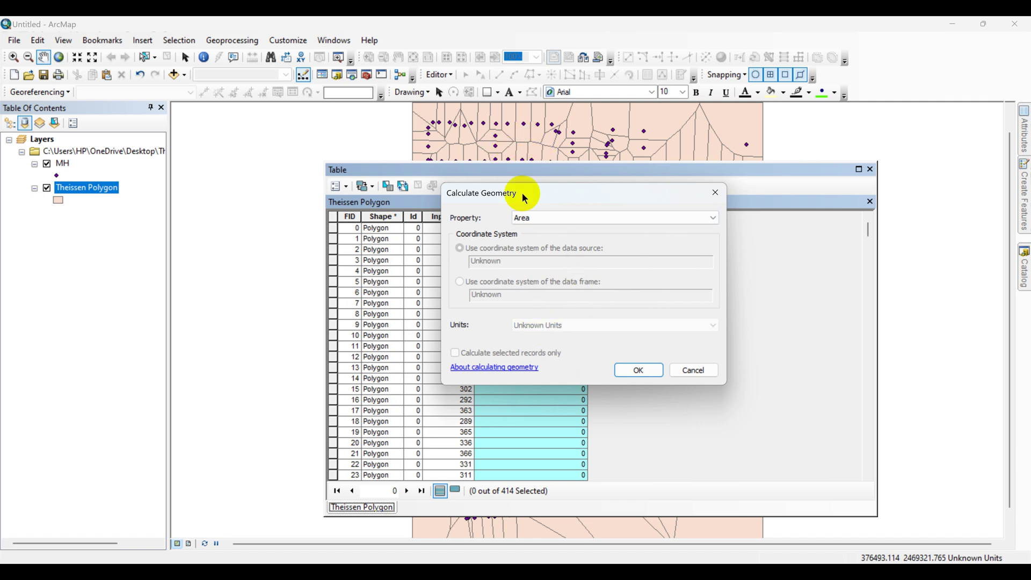
click(701, 371)
Close the table and launch Define Projection from Data Management > Projections and Transformations.
click(870, 171)
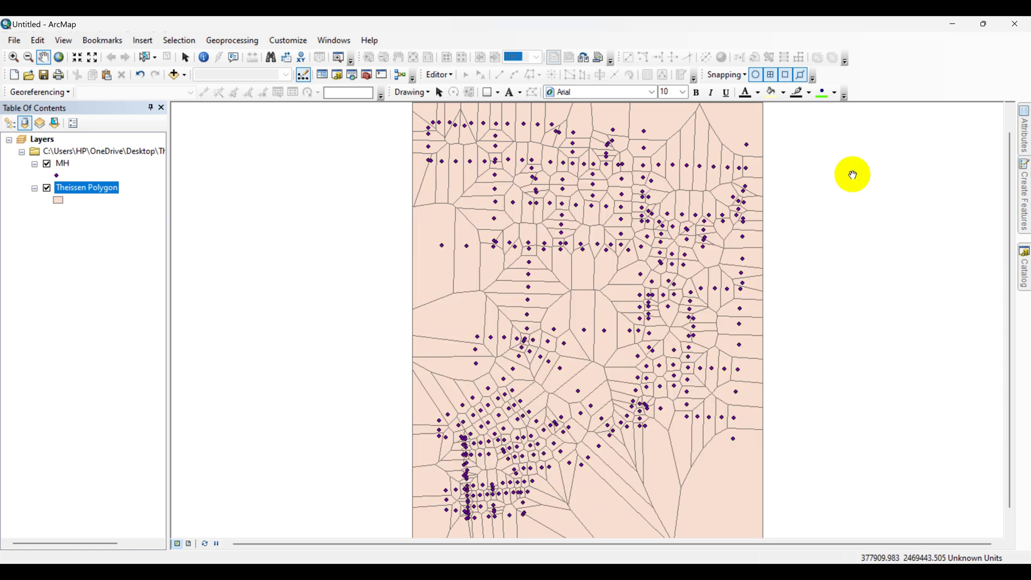
click(1028, 276)
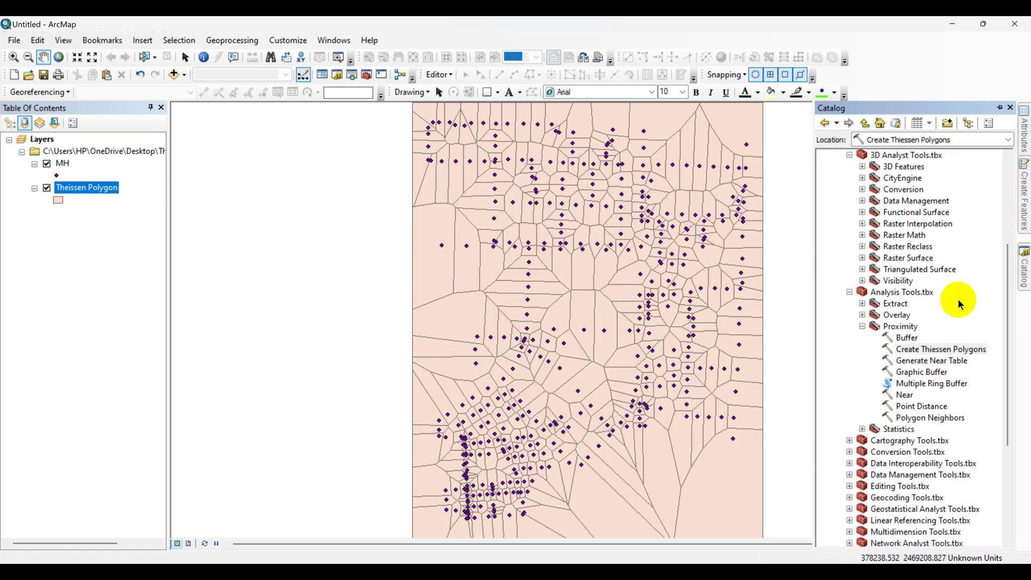
scroll(950, 298, down, 2)
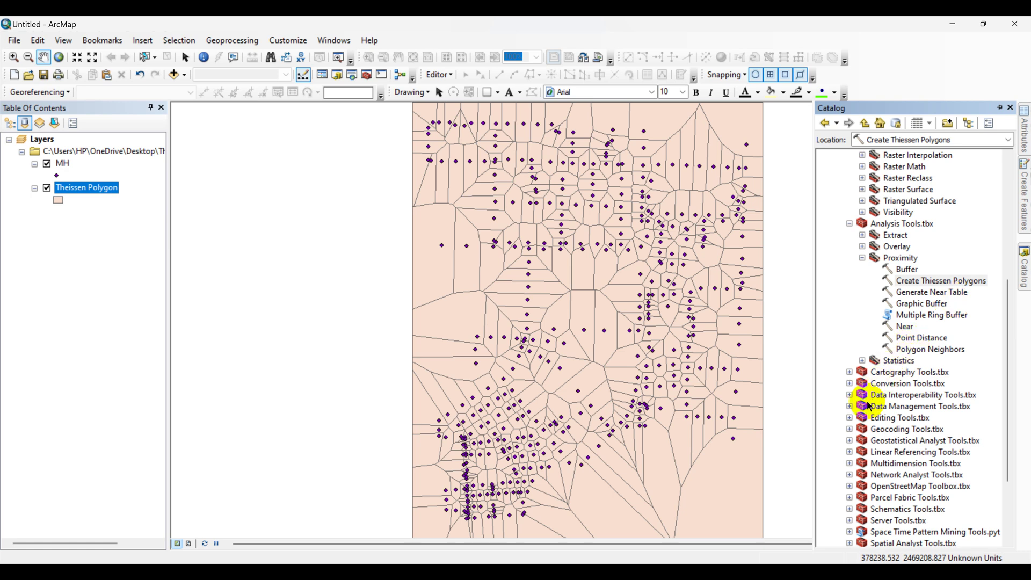
click(850, 406)
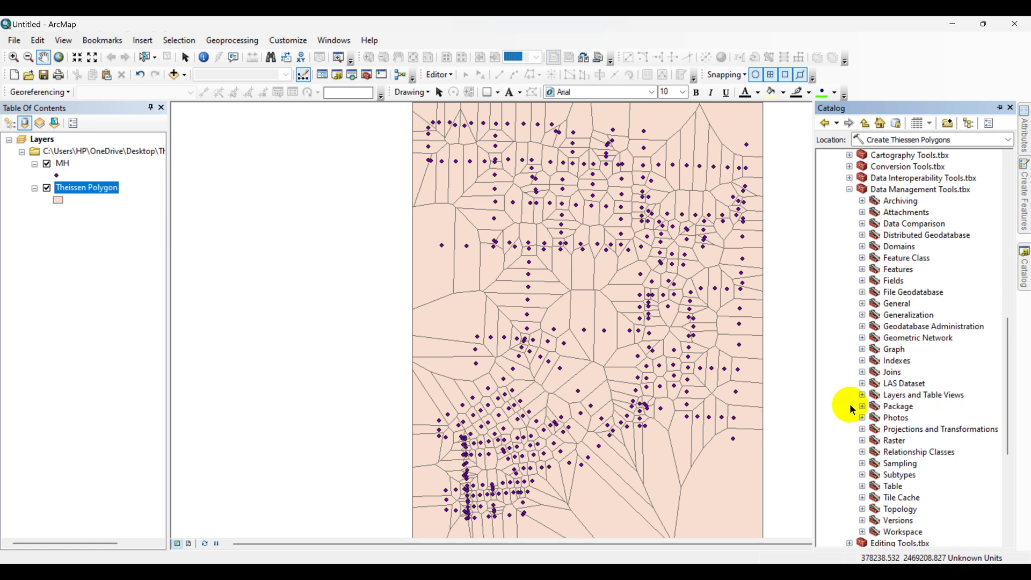
scroll(881, 401, down, 2)
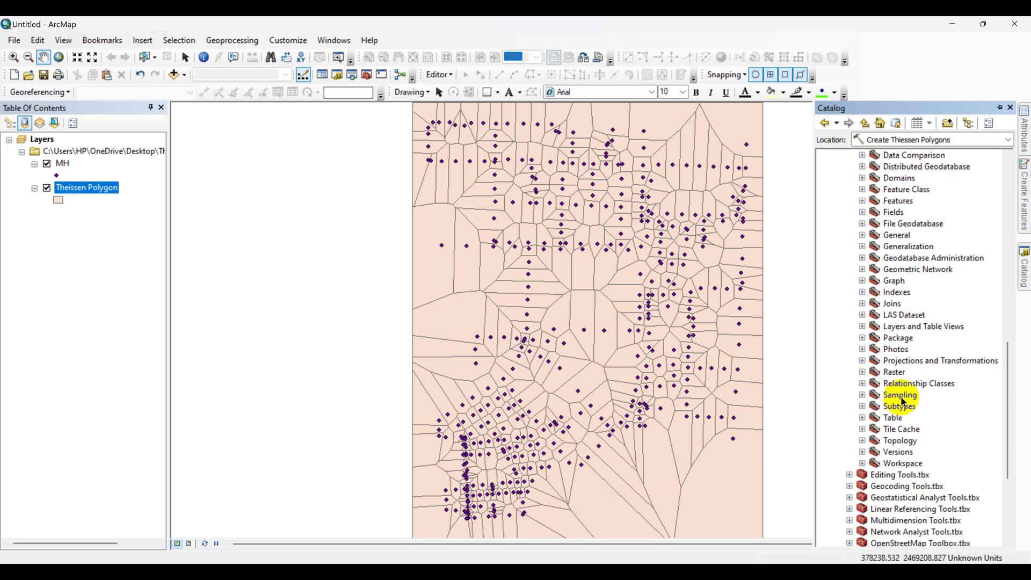
click(862, 360)
scroll(904, 381, down, 1)
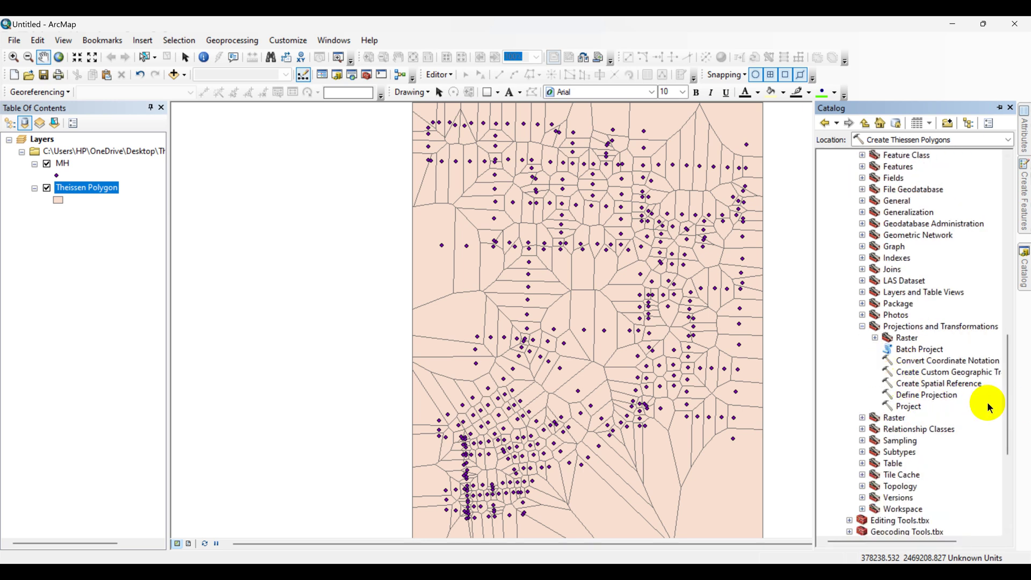
double_click(937, 402)
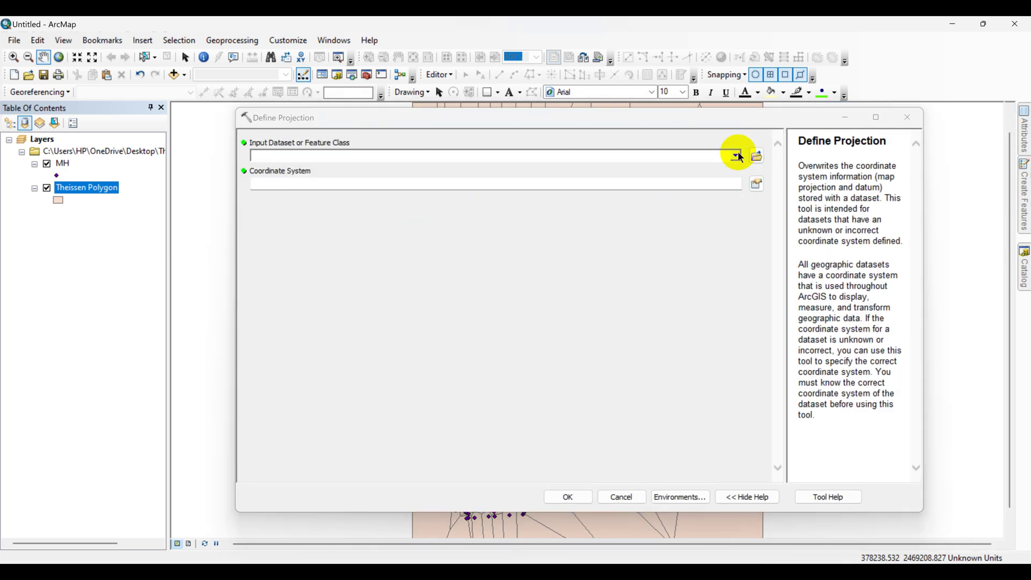
Define Theissen Polygon's coordinate system as WGS 1984 UTM Zone 46N and run.
click(737, 155)
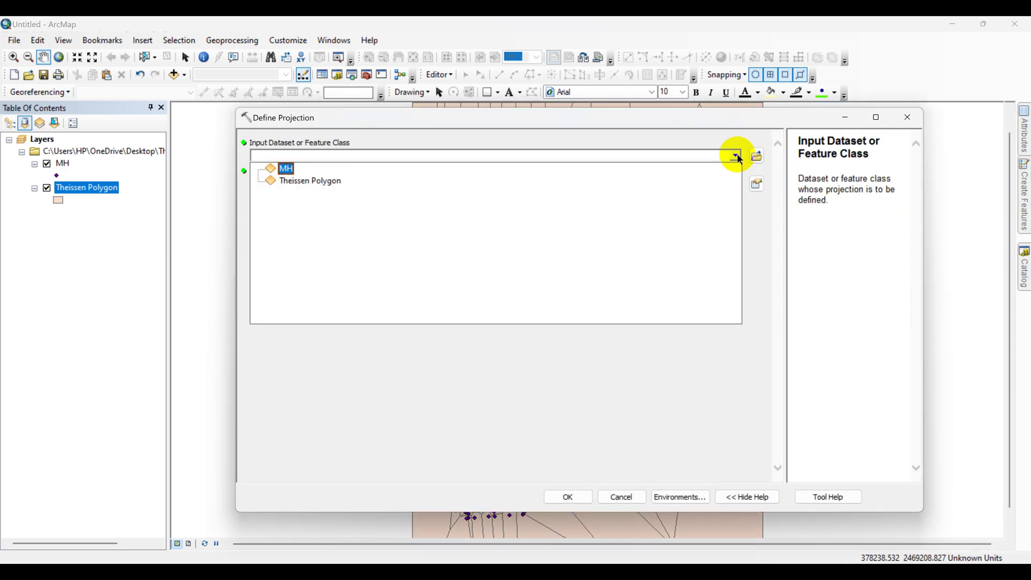
click(324, 182)
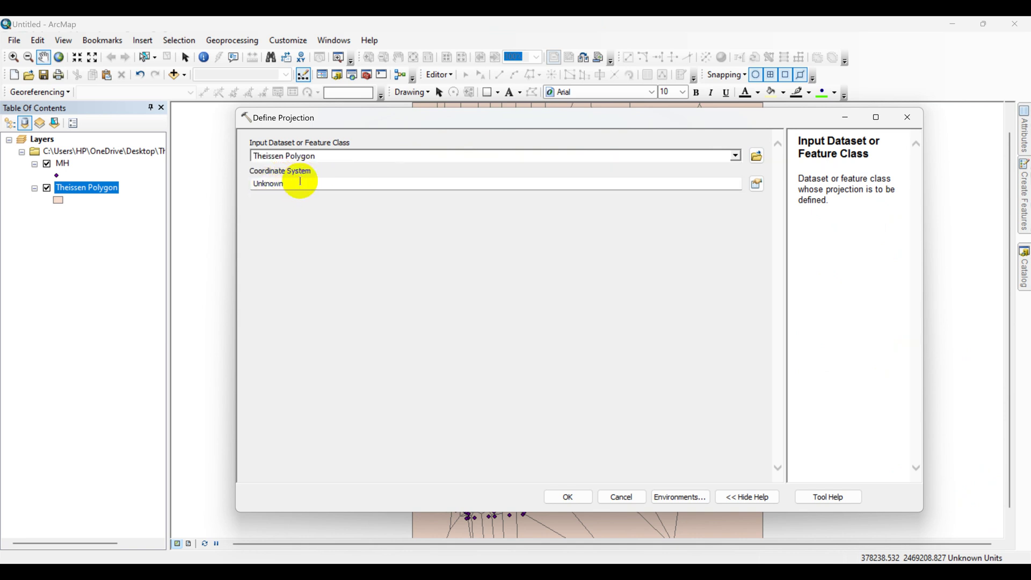
click(758, 184)
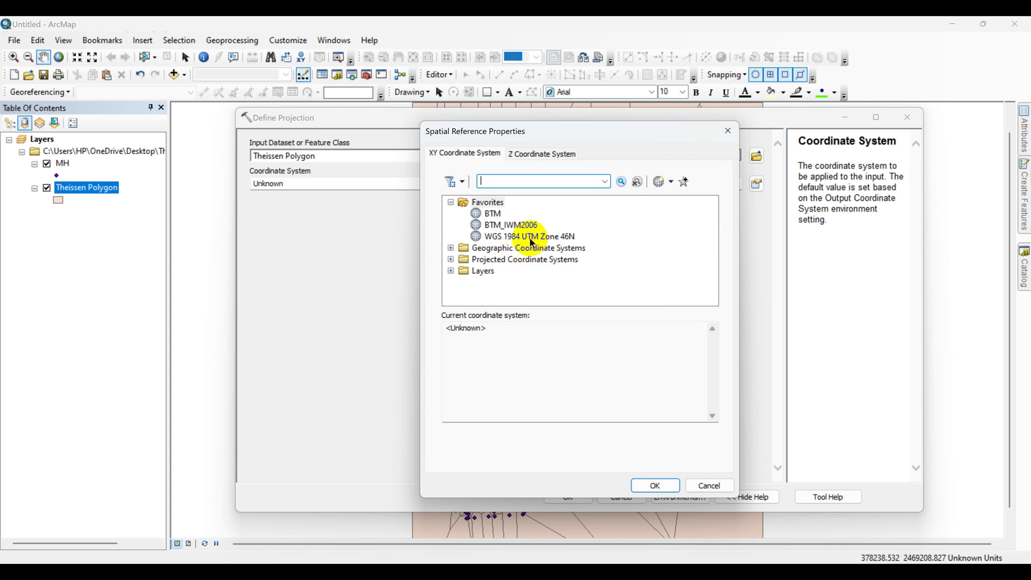
click(558, 237)
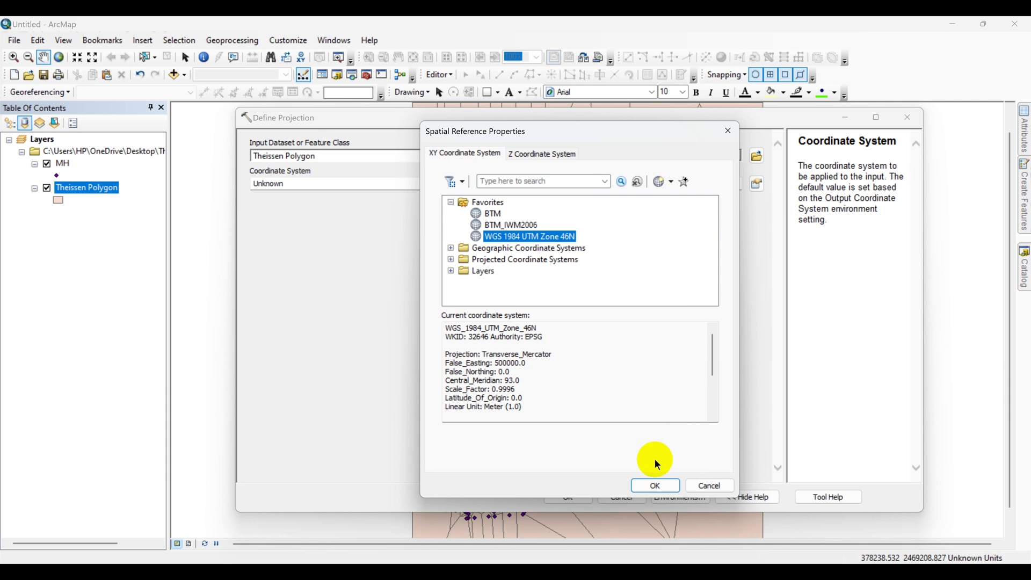
click(657, 486)
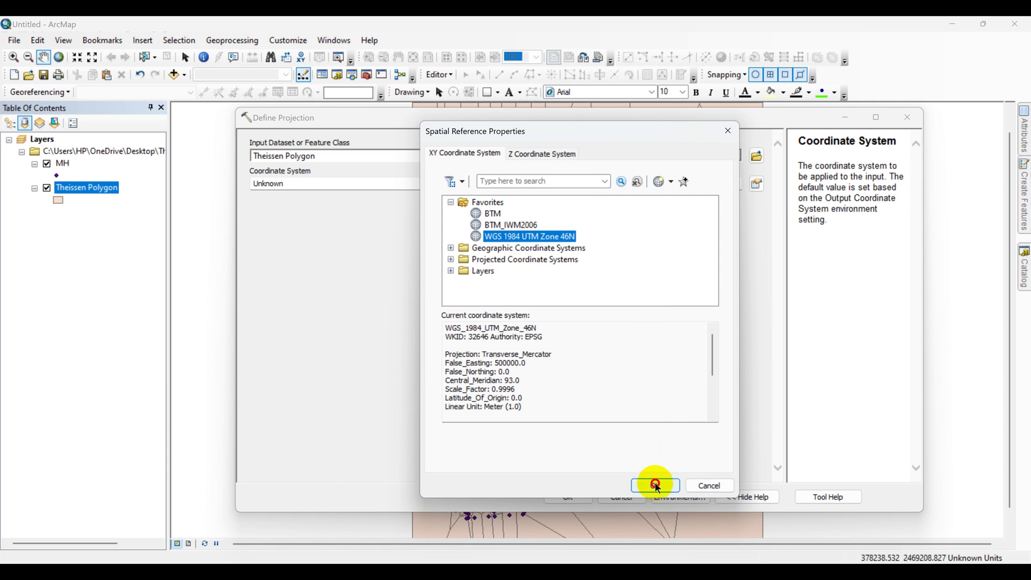
click(570, 493)
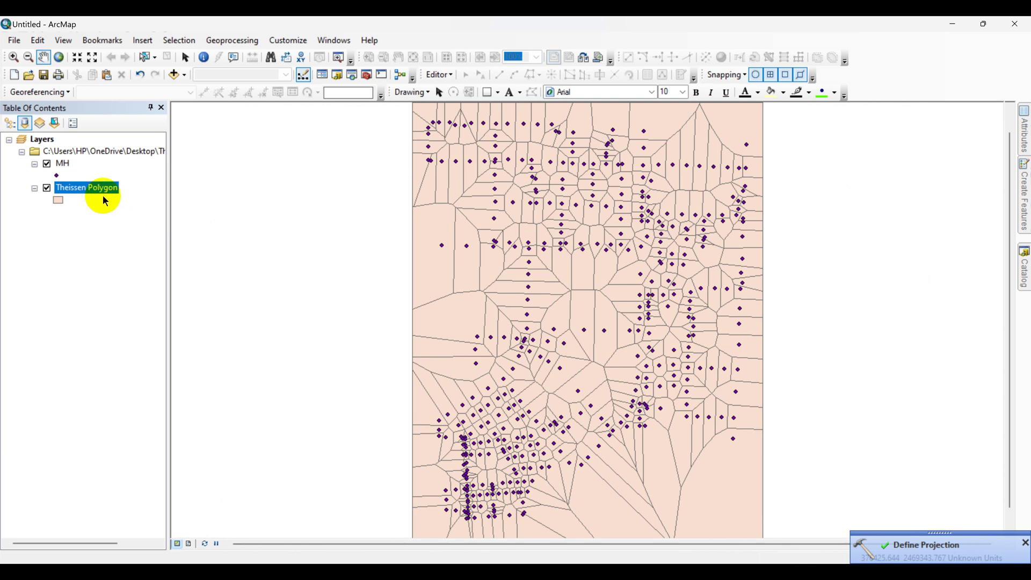
Reopen the Theissen Polygon attribute table.
click(82, 192)
right_click(81, 192)
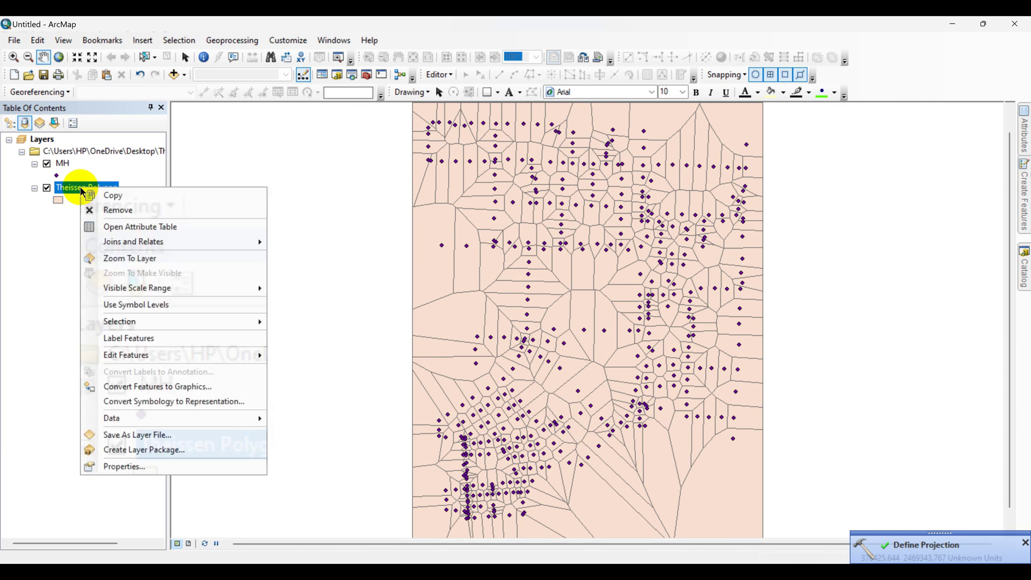
click(157, 236)
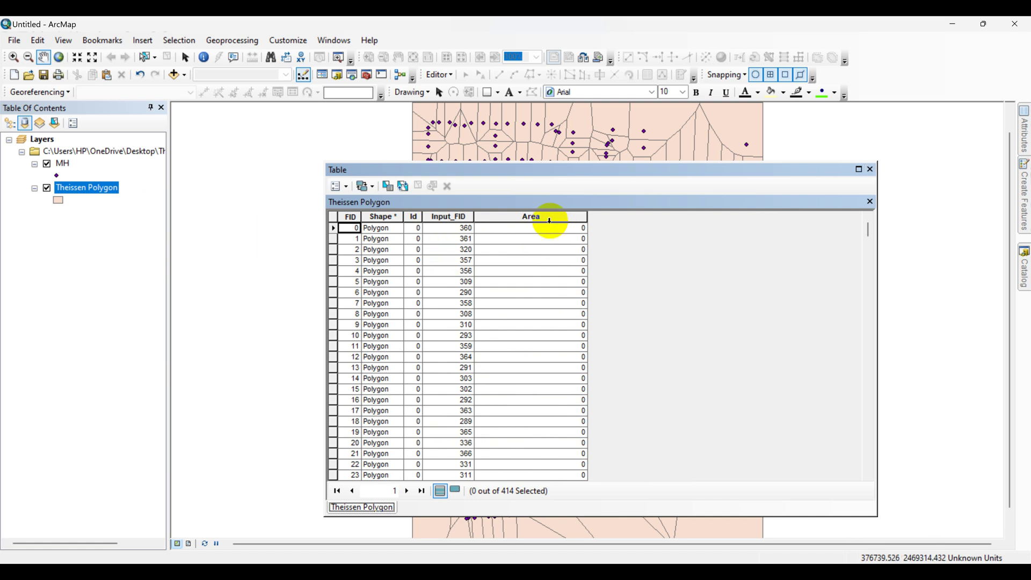
Calculate the Area field as polygon area in square meters, review values, and close the table.
right_click(526, 217)
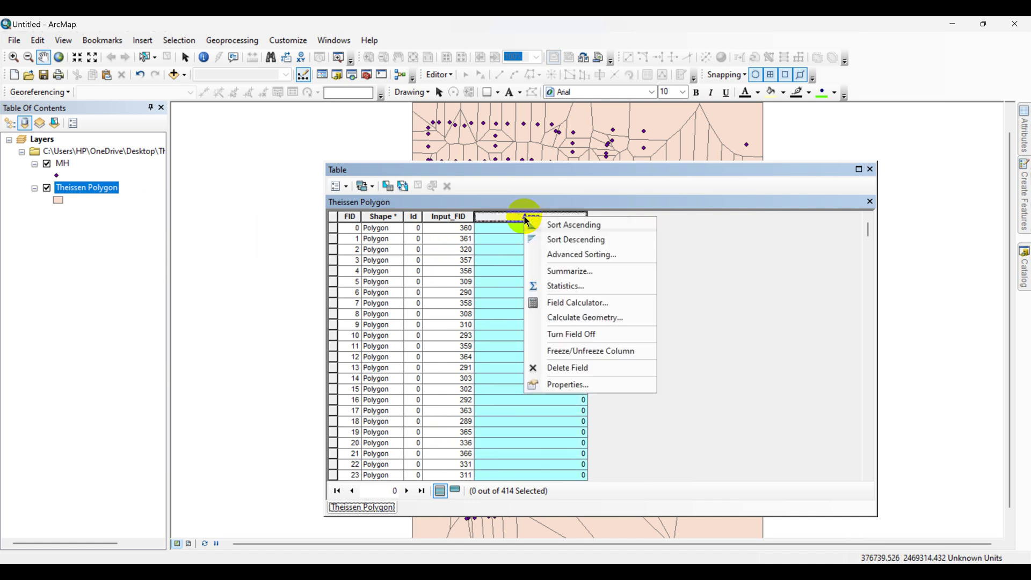
click(591, 318)
drag(491, 211, 535, 202)
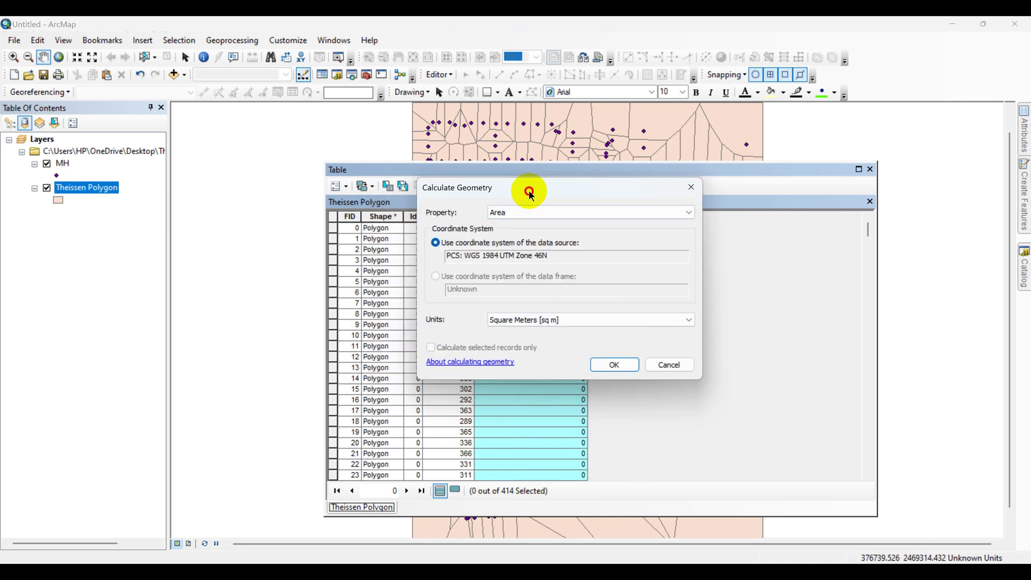
click(540, 321)
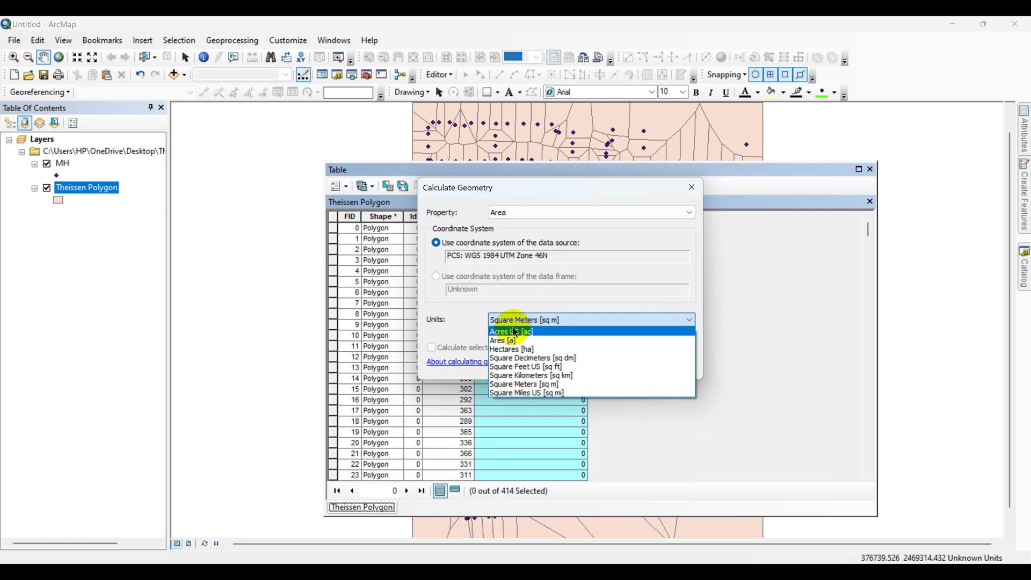
click(556, 297)
click(620, 364)
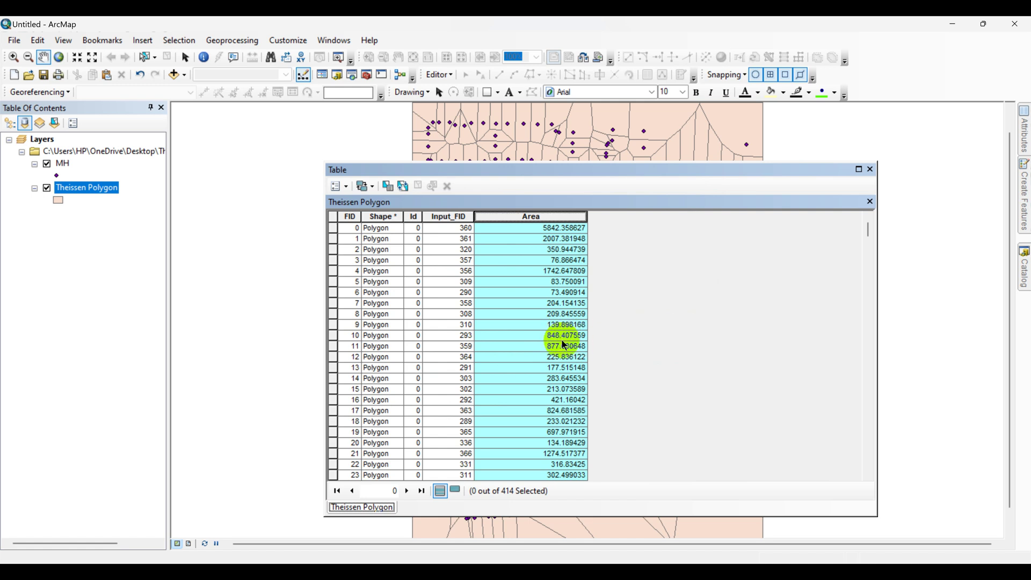
scroll(562, 340, down, 1)
scroll(562, 340, up, 1)
scroll(562, 340, down, 2)
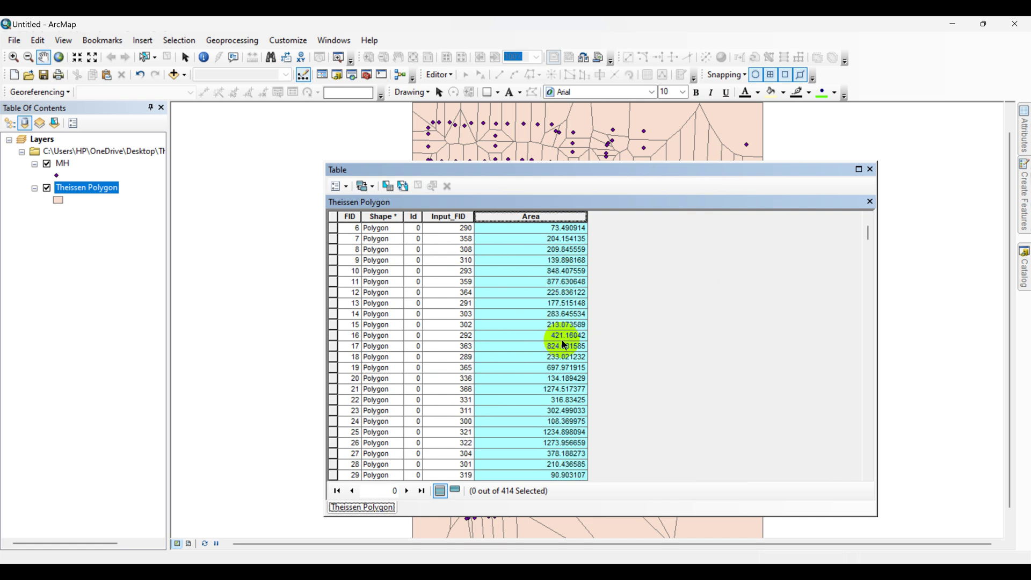
scroll(562, 340, down, 5)
scroll(563, 342, down, 8)
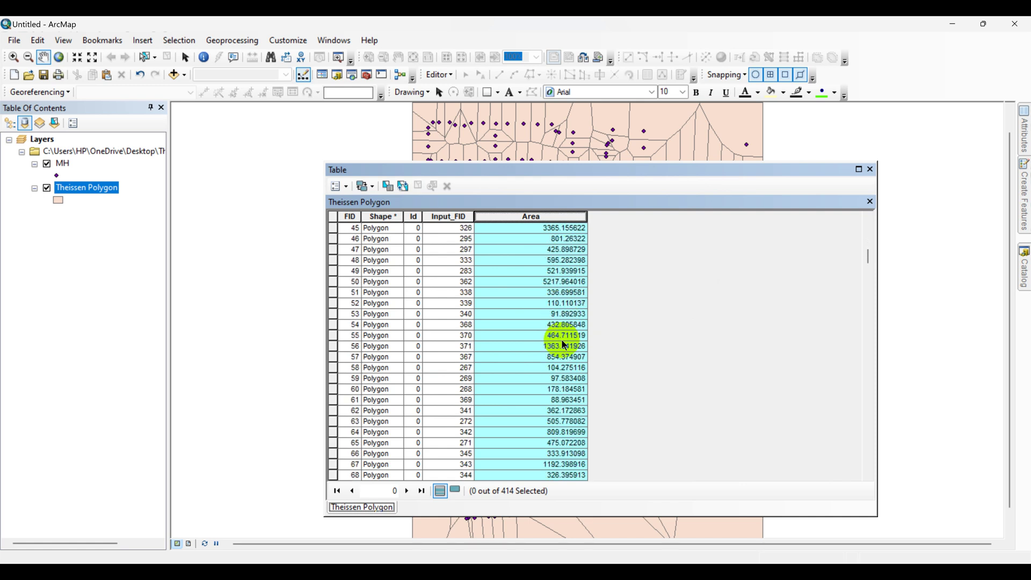
click(871, 169)
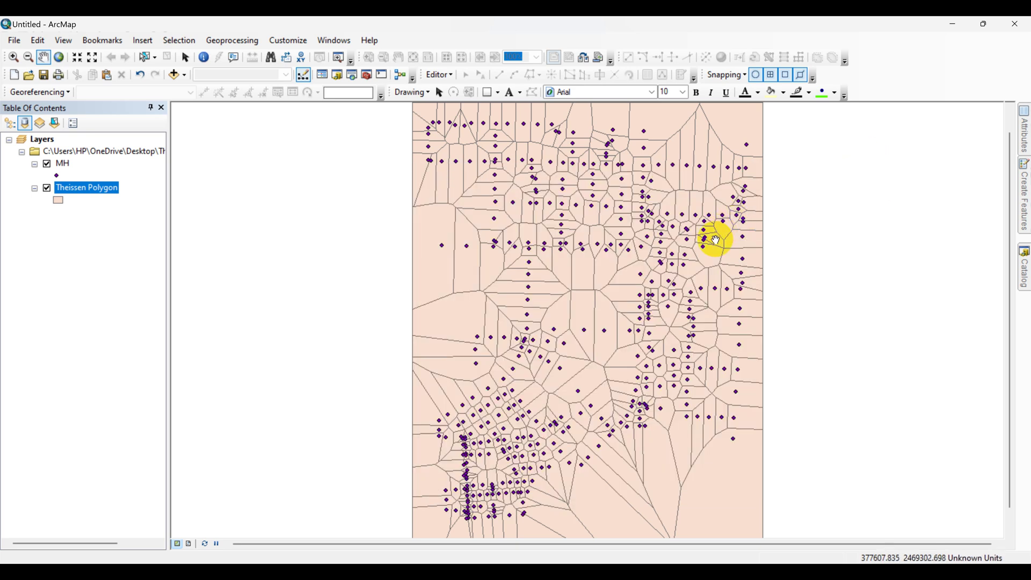
Zoom in on the Thiessen polygons and pan west to inspect individual cells.
scroll(705, 251, up, 1)
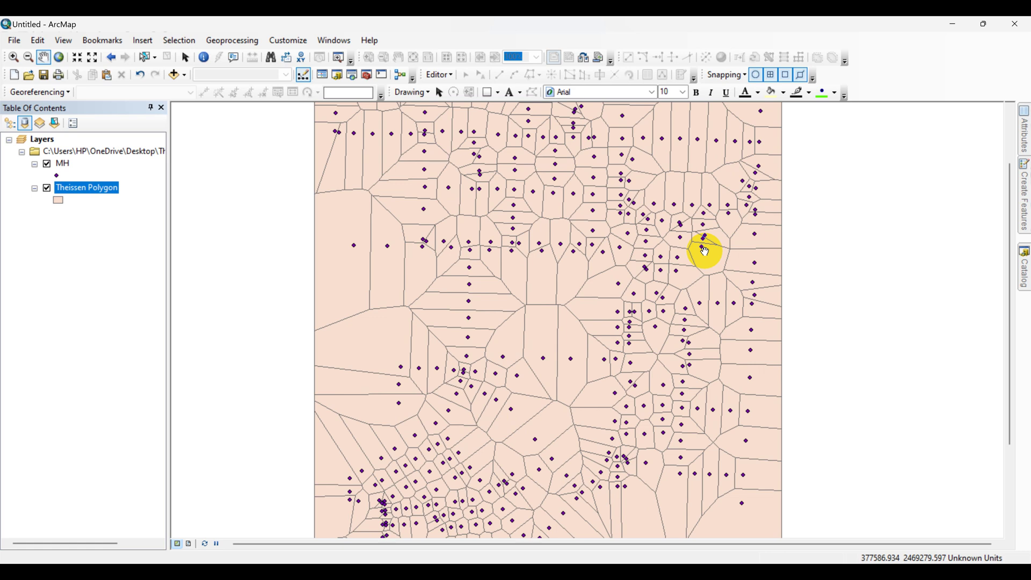
scroll(703, 251, up, 1)
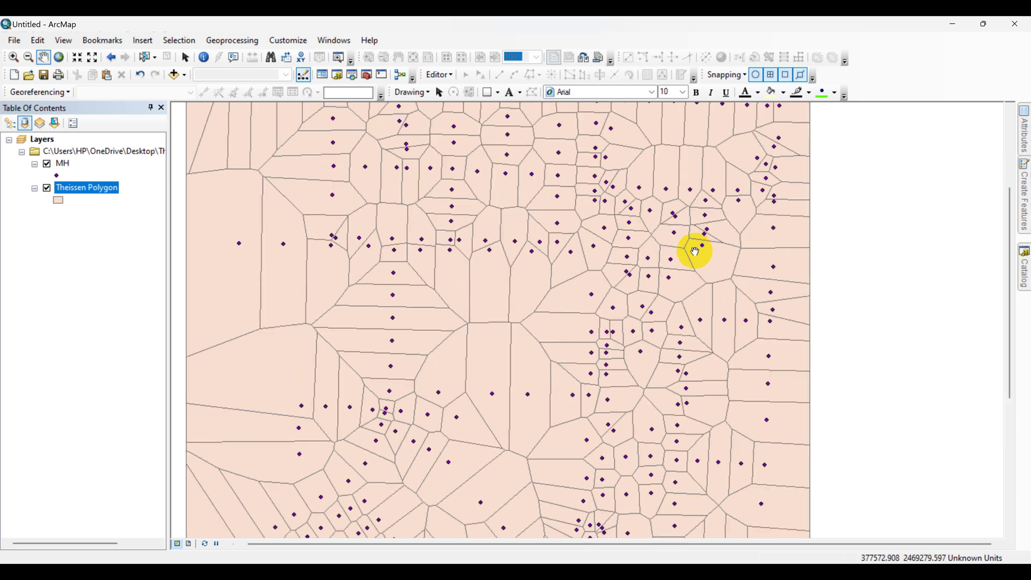
drag(686, 244, 760, 246)
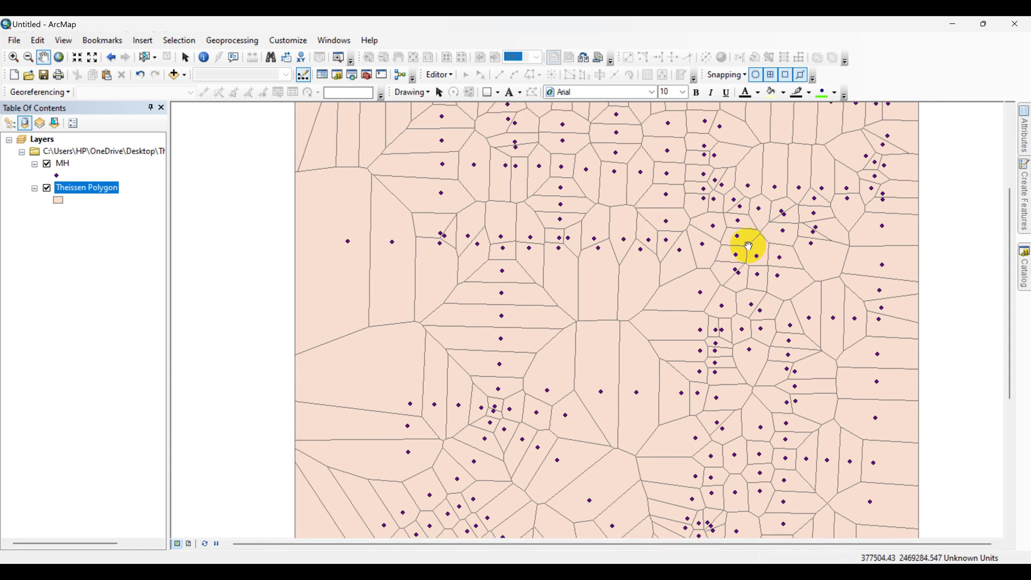
mouse_move(559, 239)
mouse_down()
mouse_move(614, 234)
mouse_move(579, 239)
mouse_up()
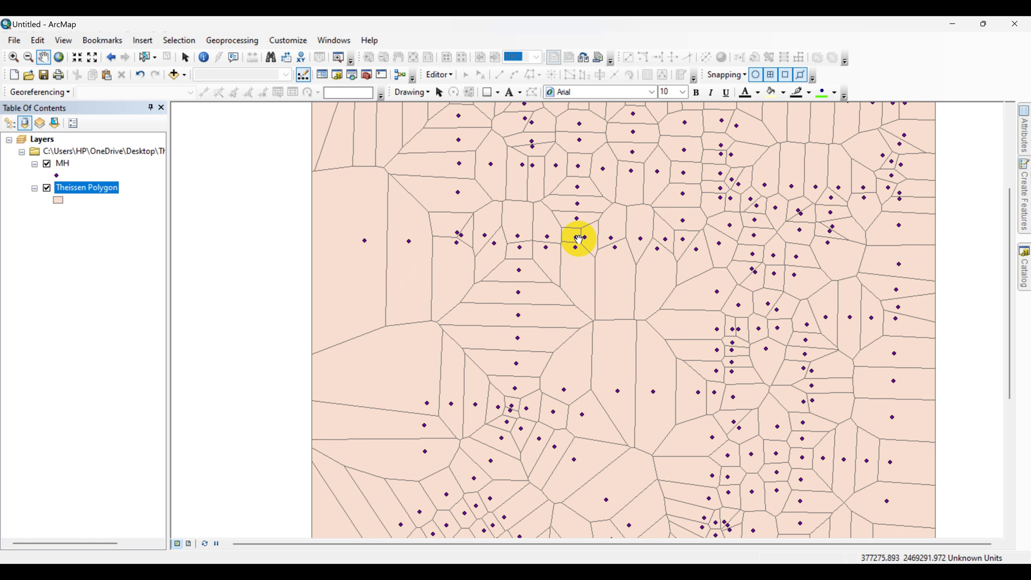